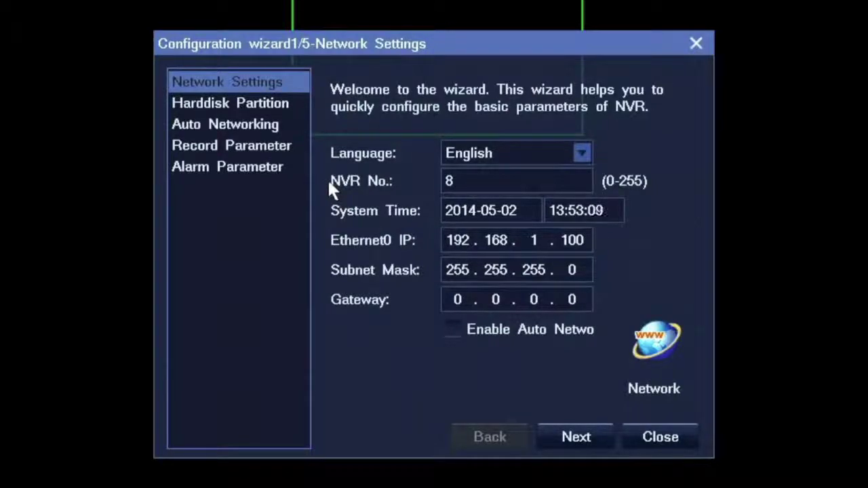
Keep English as the interface language and leave DHCP enabled in the system network parameters.
left_click(490, 153)
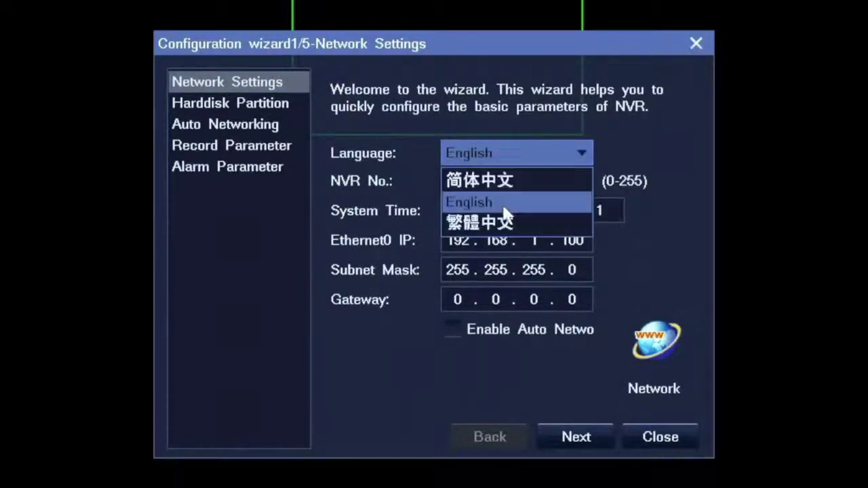
left_click(585, 238)
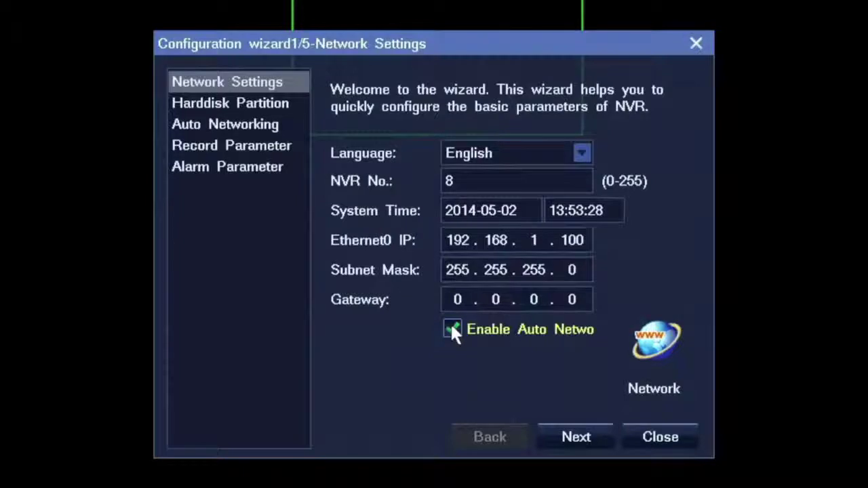
left_click(656, 342)
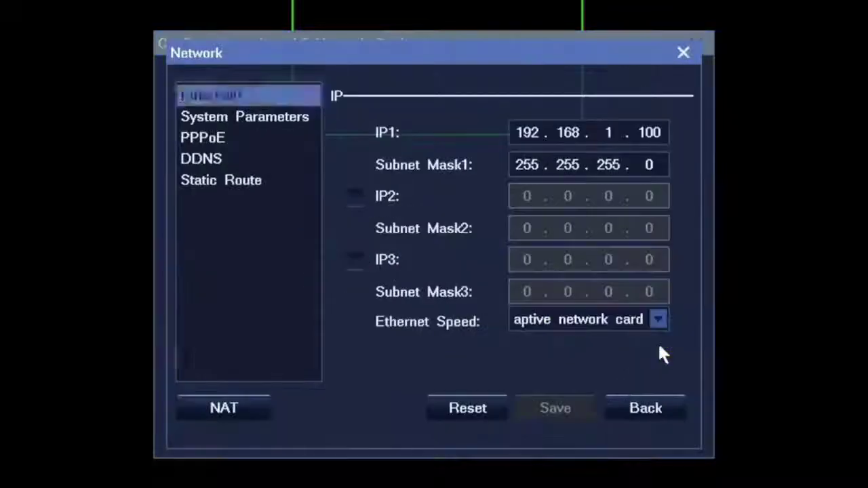
left_click(289, 125)
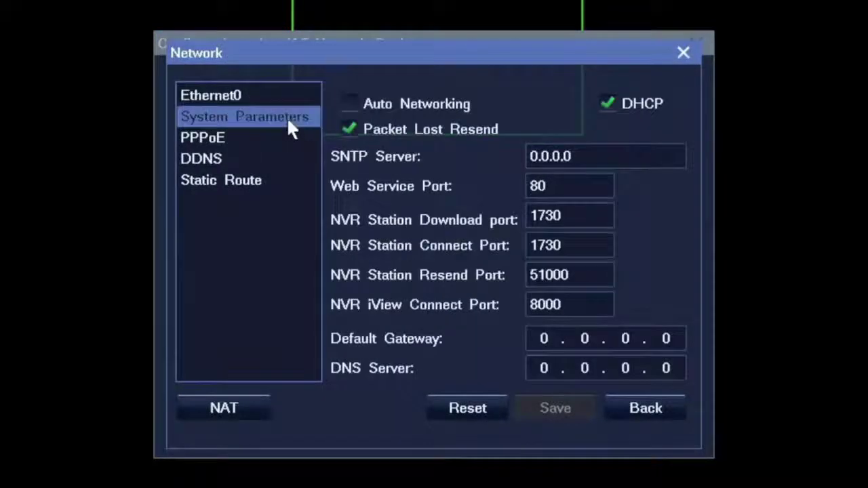
left_click(607, 104)
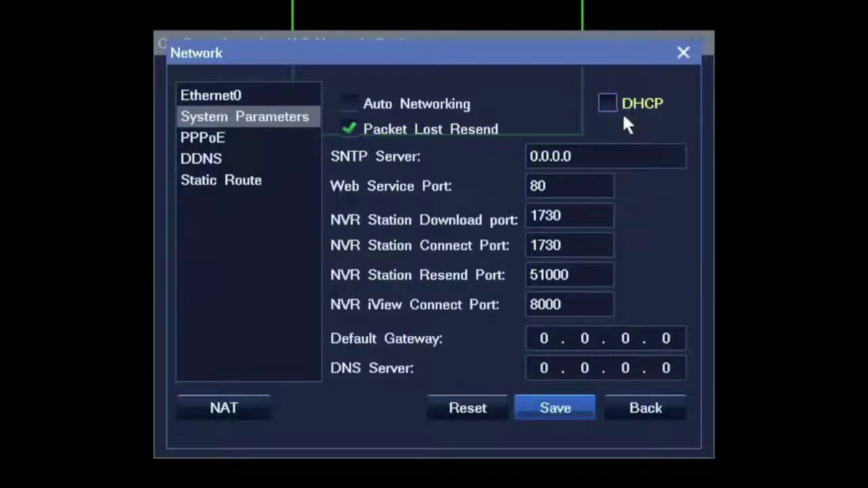
left_click(609, 105)
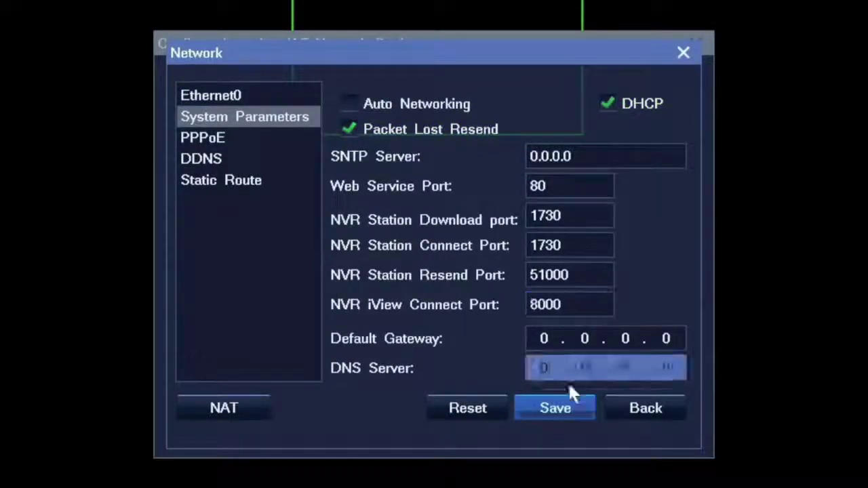
Save the network parameters and advance the wizard to Harddisk Partition.
left_click(568, 409)
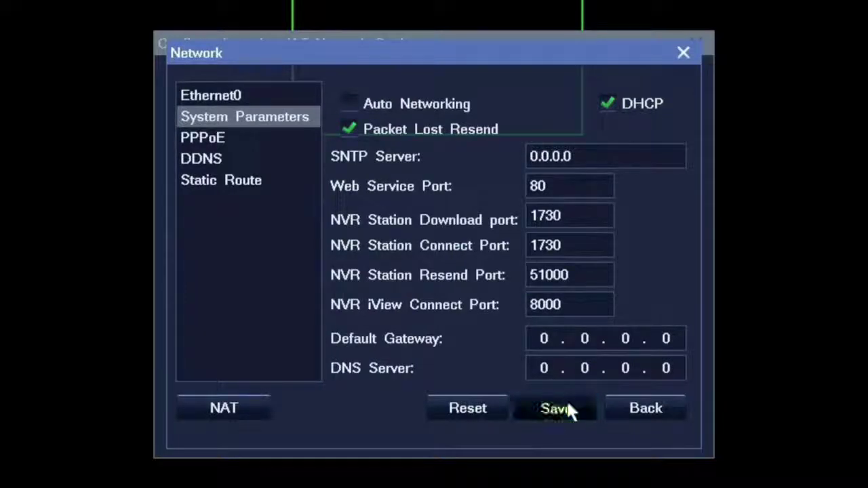
left_click(654, 411)
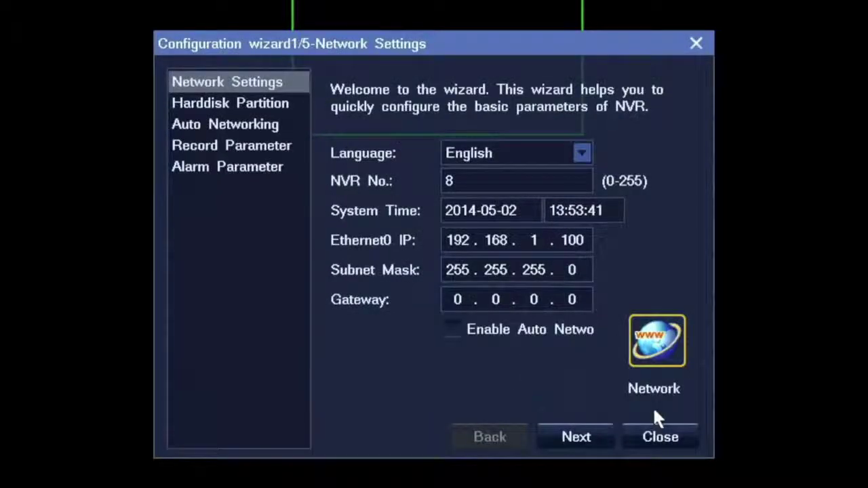
left_click(579, 437)
Start Partition and Format on the Slot 1 disk and enter the administrator password.
left_click(631, 195)
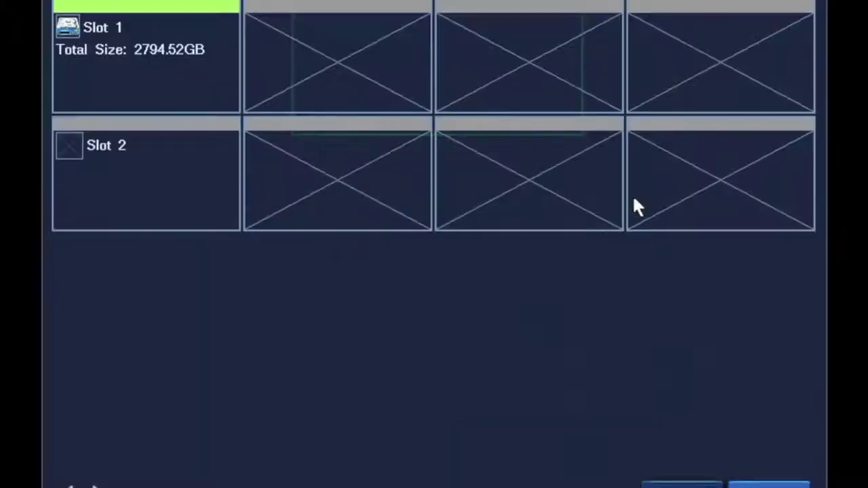
left_click(78, 98)
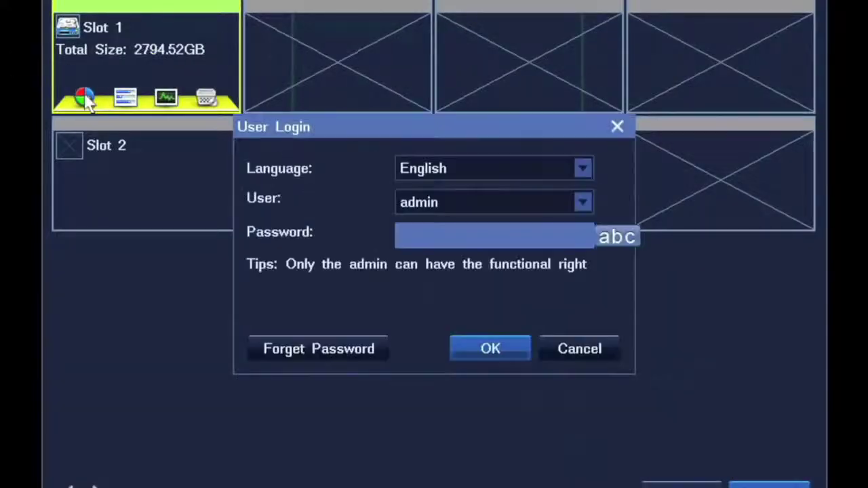
left_click(430, 244)
left_click(441, 366)
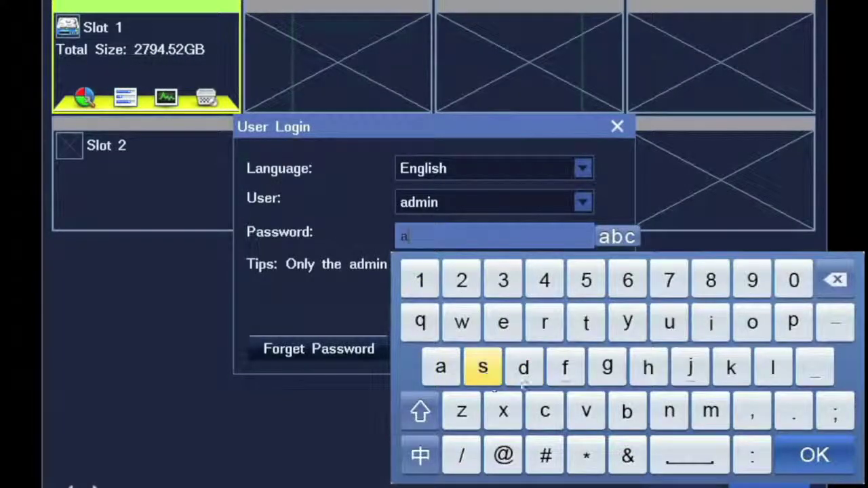
left_click(523, 367)
left_click(709, 413)
left_click(710, 323)
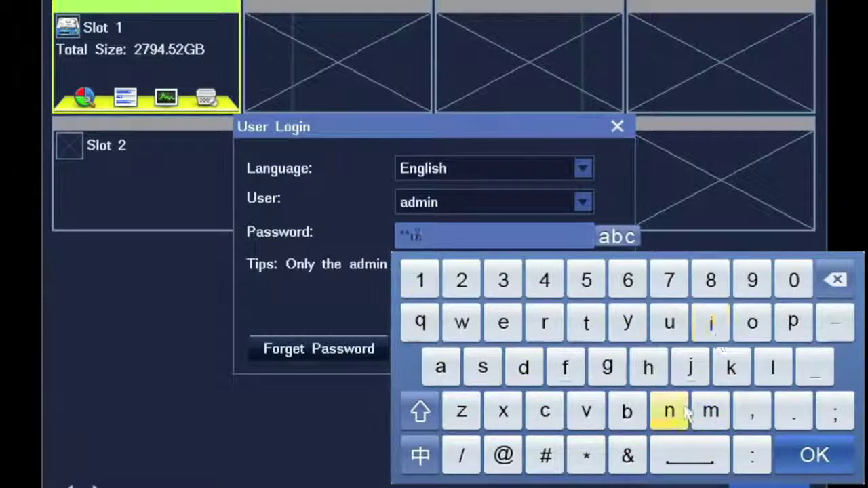
left_click(669, 411)
left_click(420, 280)
left_click(461, 280)
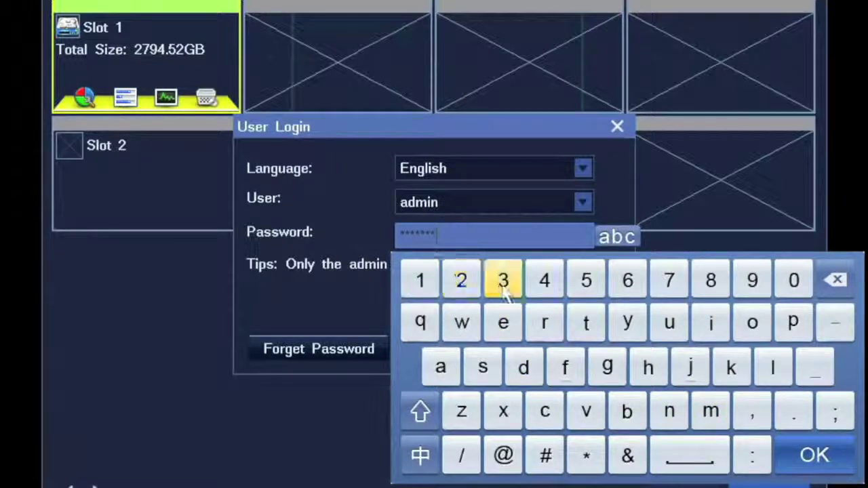
left_click(503, 280)
left_click(794, 452)
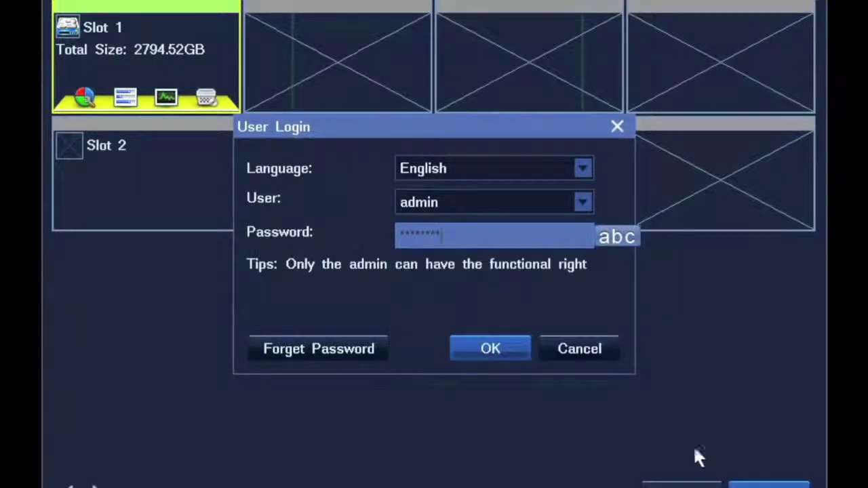
Confirm the admin login and format the 2794.52GB disk, dismissing the completion message.
left_click(500, 347)
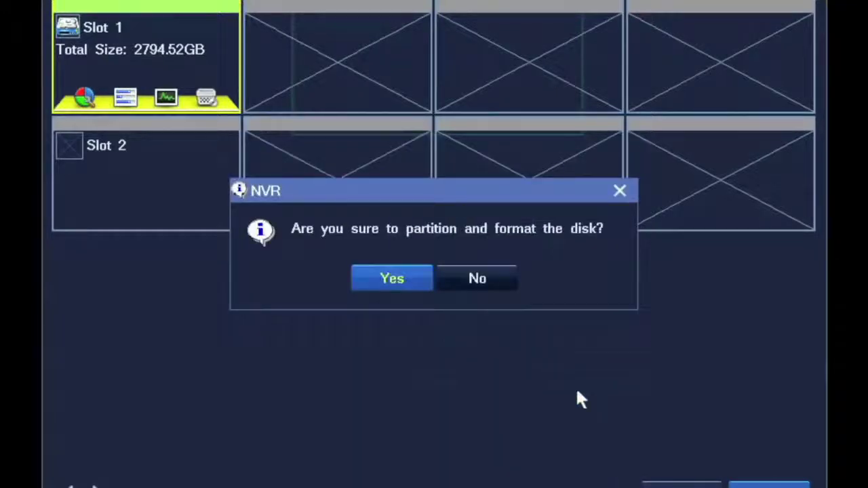
left_click(400, 281)
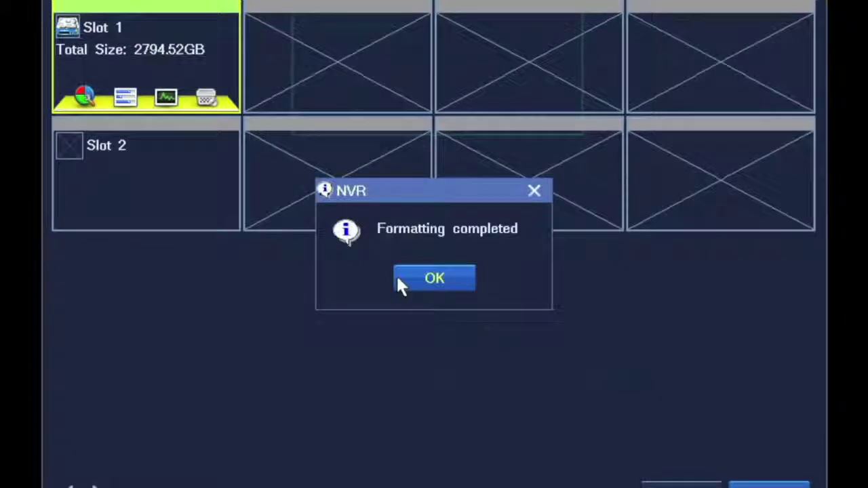
left_click(437, 282)
Add the searched LC210 camera at 192.168.1.115 and advance the wizard to Record Parameter.
left_click(705, 484)
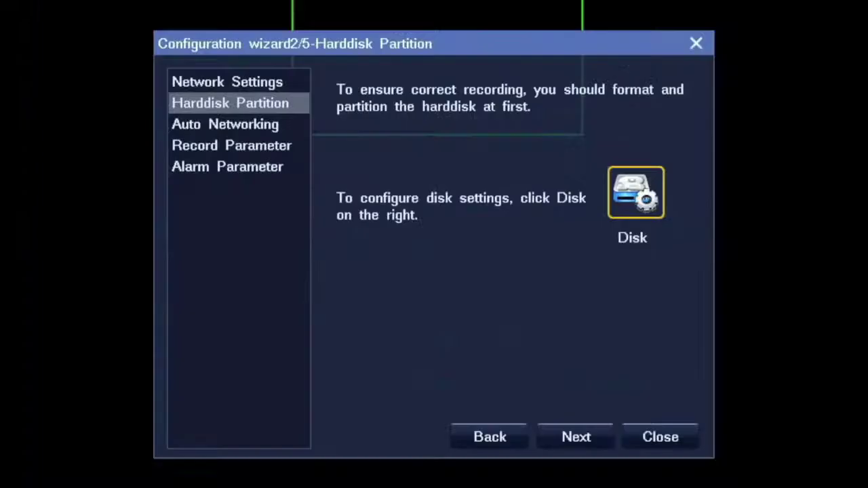
left_click(570, 435)
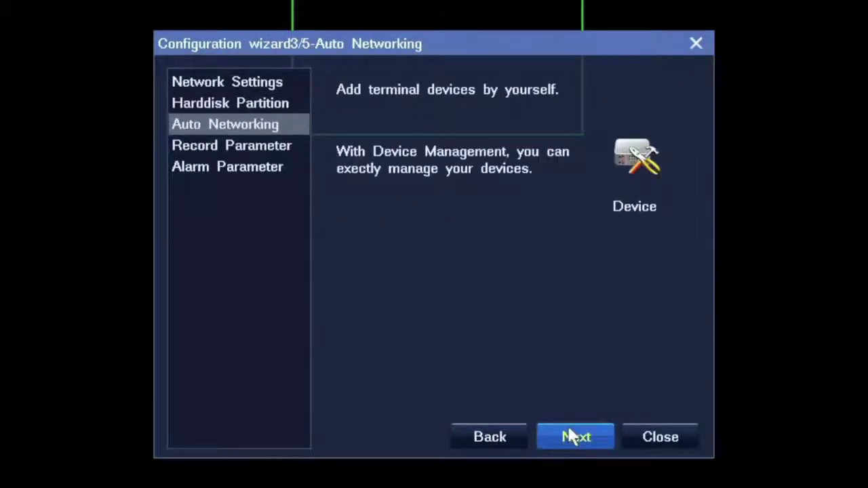
left_click(638, 158)
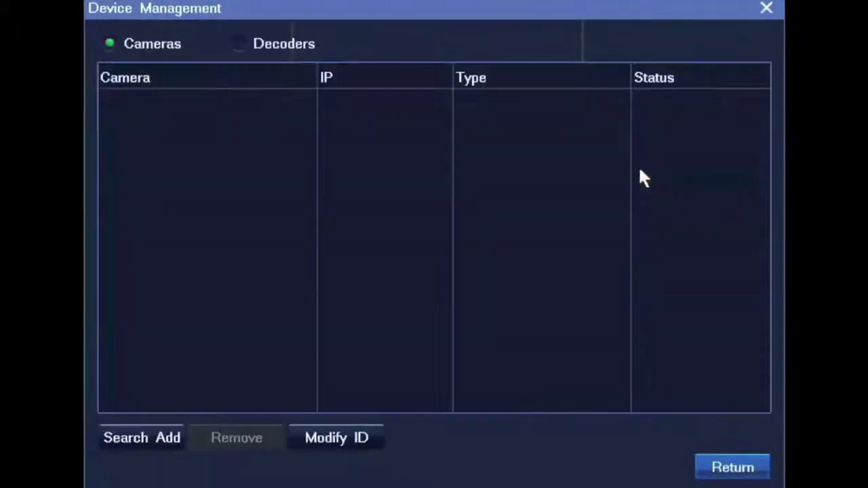
left_click(132, 438)
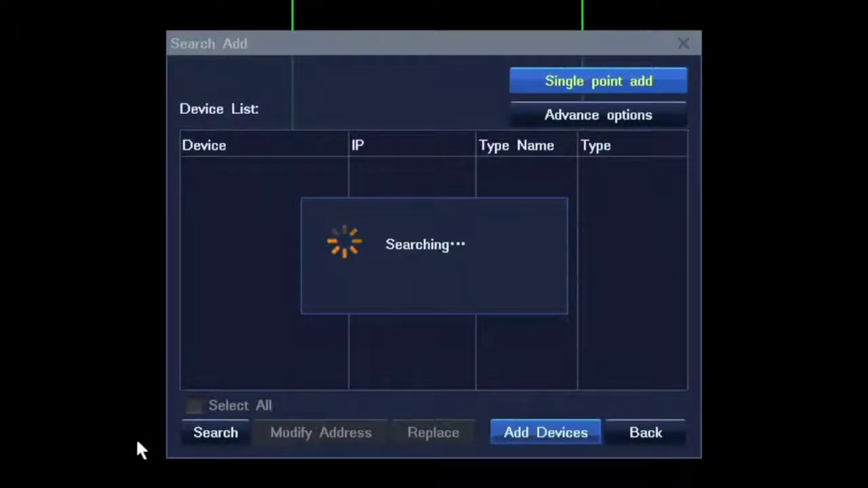
left_click(193, 169)
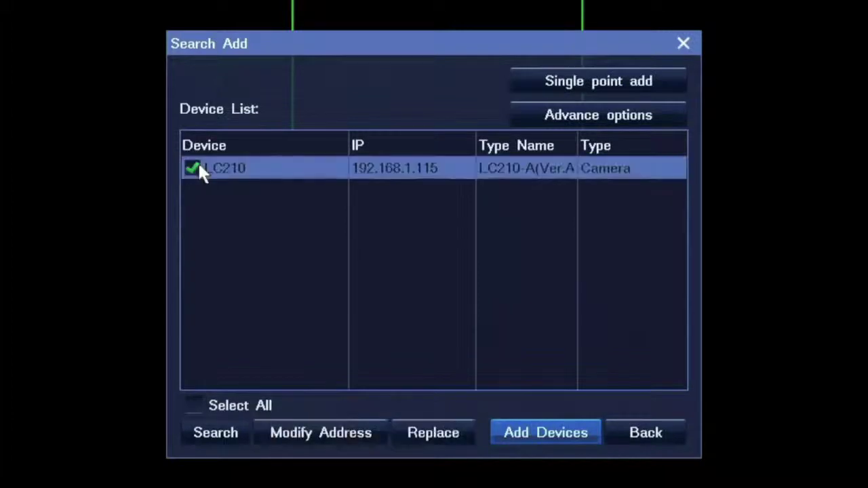
left_click(538, 431)
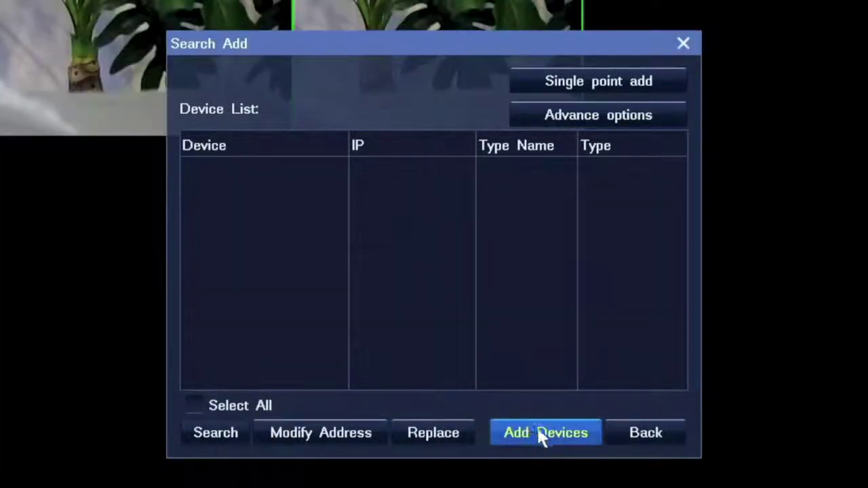
left_click(647, 437)
left_click(709, 467)
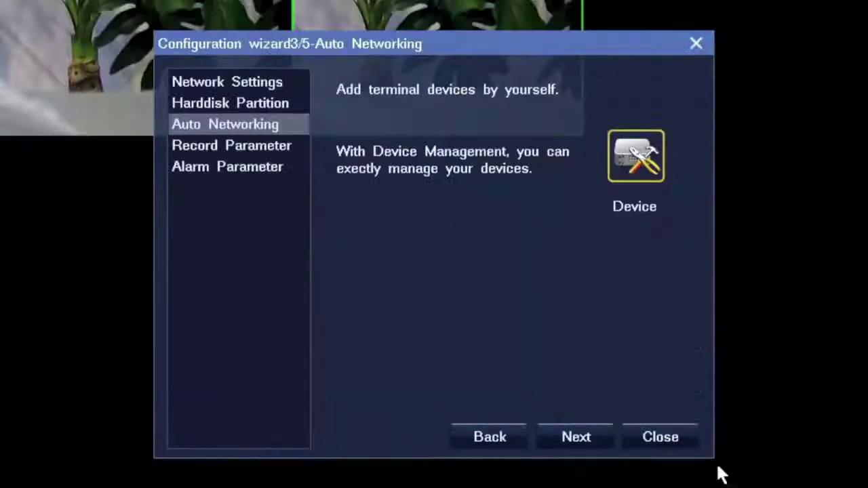
left_click(574, 439)
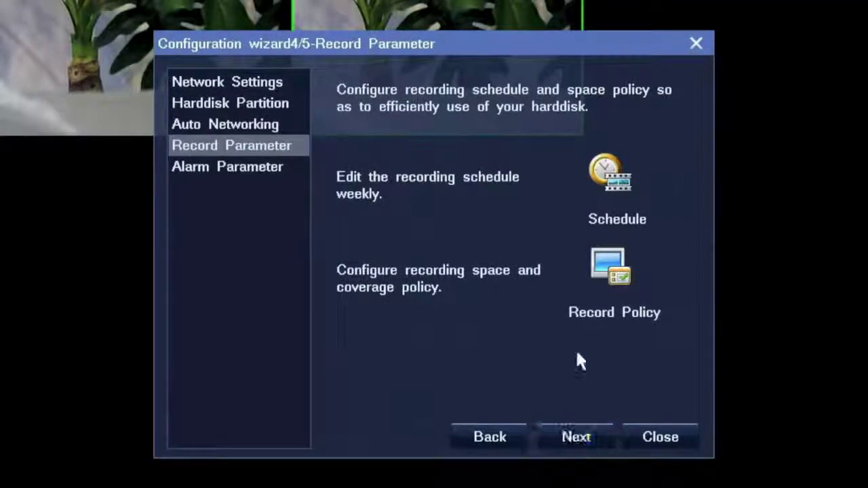
Enable Period 1 (00:00–05:59) in LC210's Monday recording schedule.
left_click(606, 188)
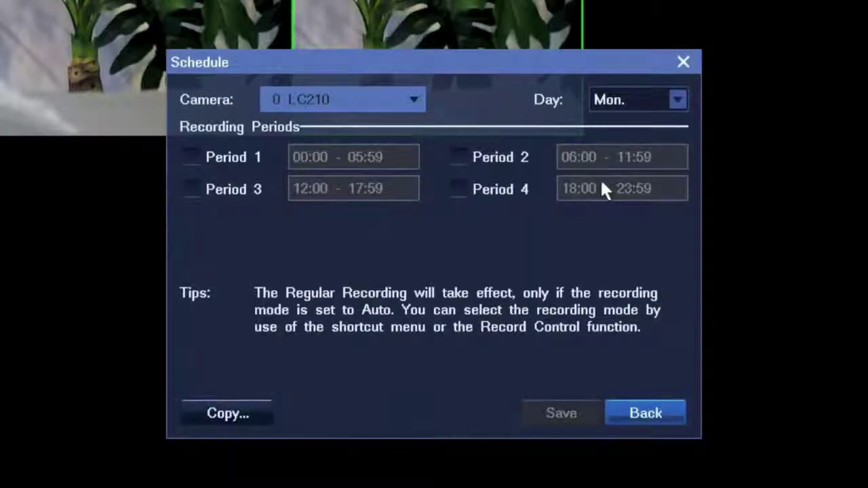
left_click(379, 99)
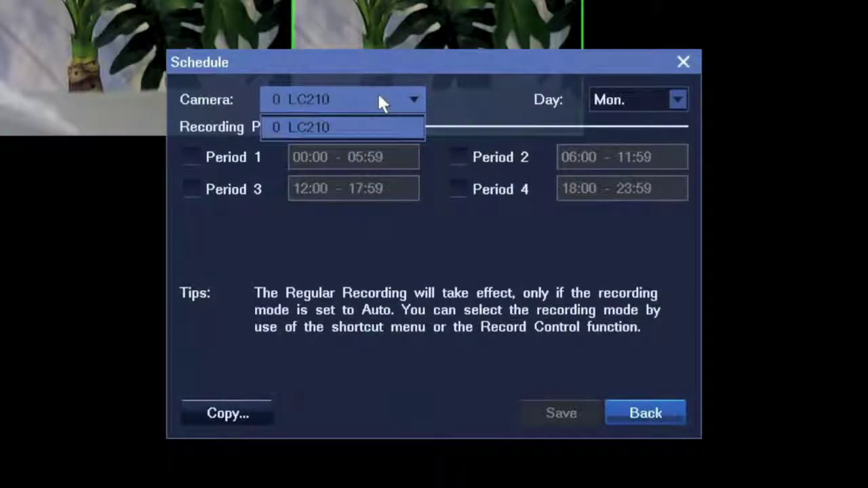
left_click(638, 109)
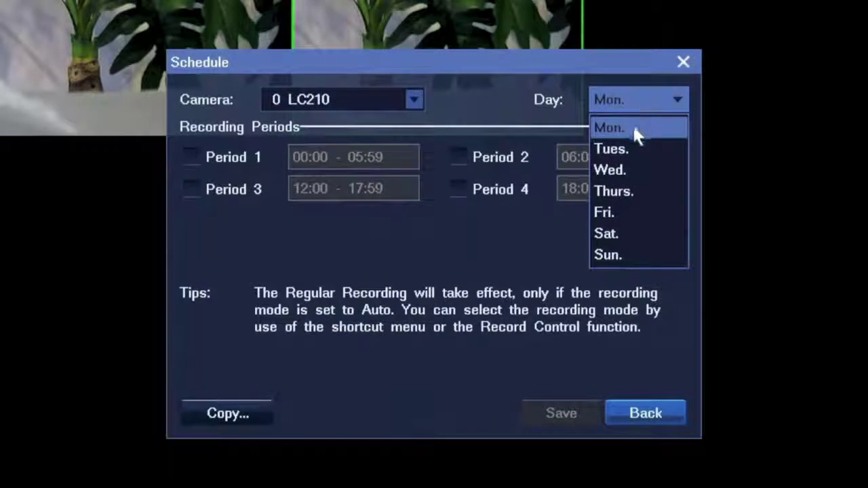
left_click(633, 127)
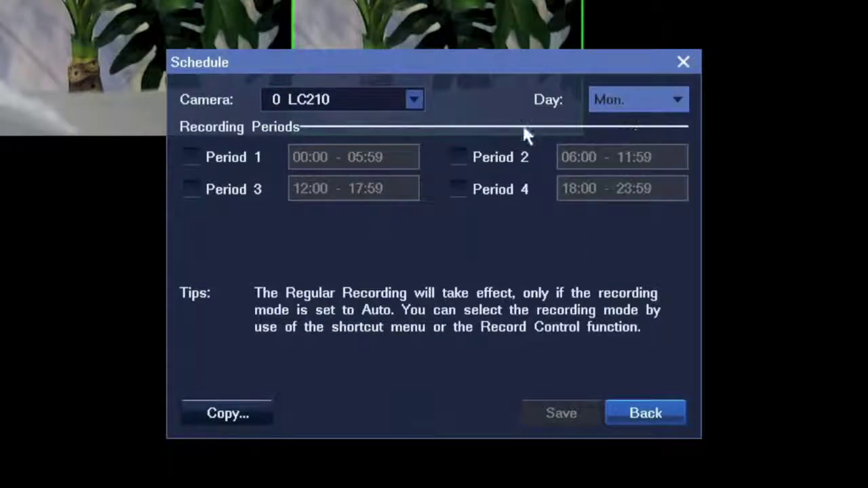
left_click(190, 157)
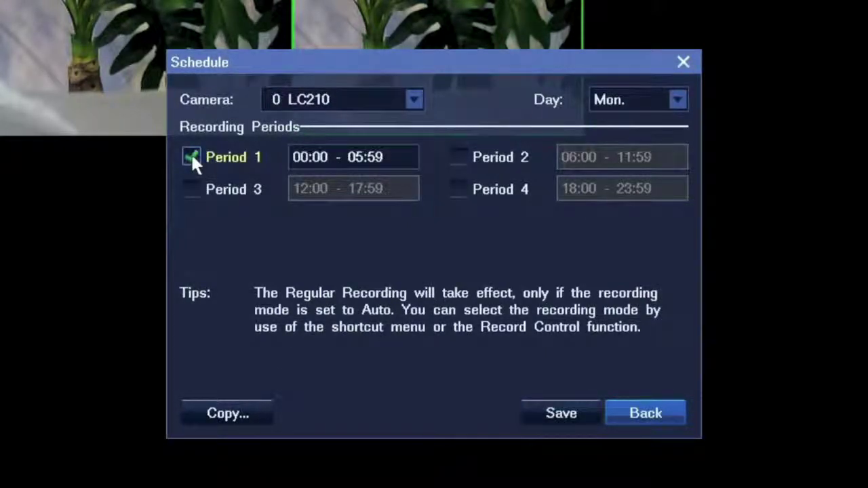
left_click(353, 154)
left_click(452, 285)
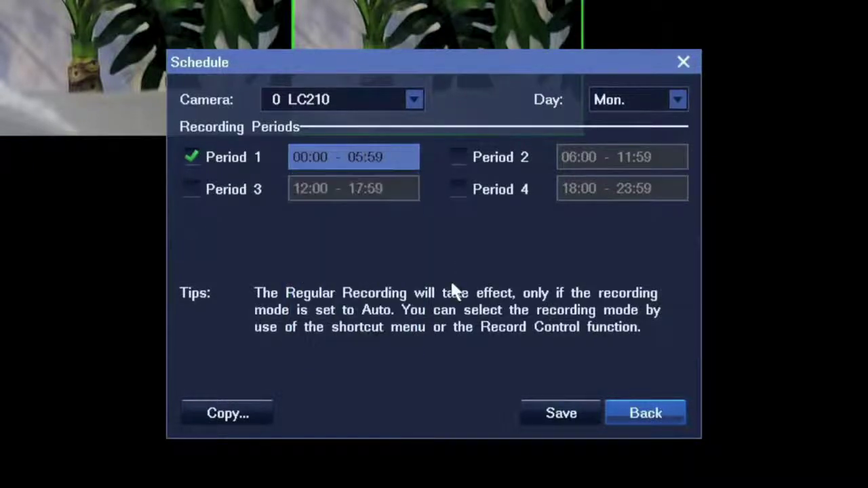
Copy the schedule to all cameras and all days and save it.
left_click(223, 413)
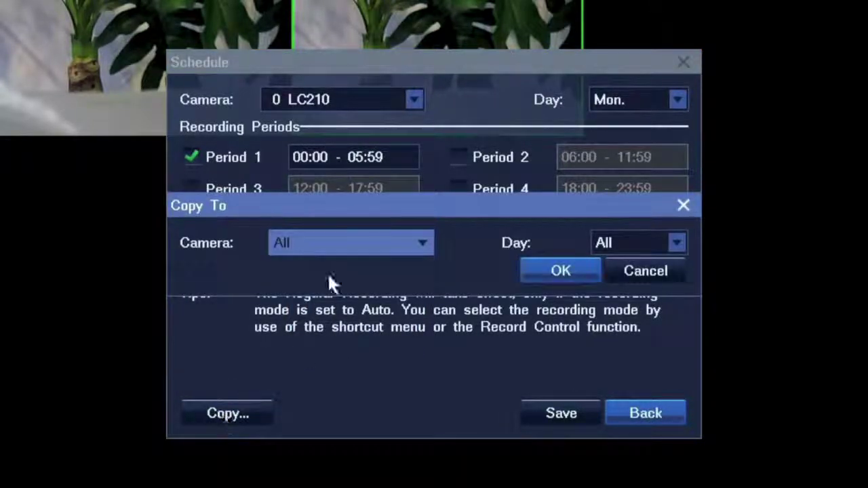
left_click(408, 251)
left_click(471, 255)
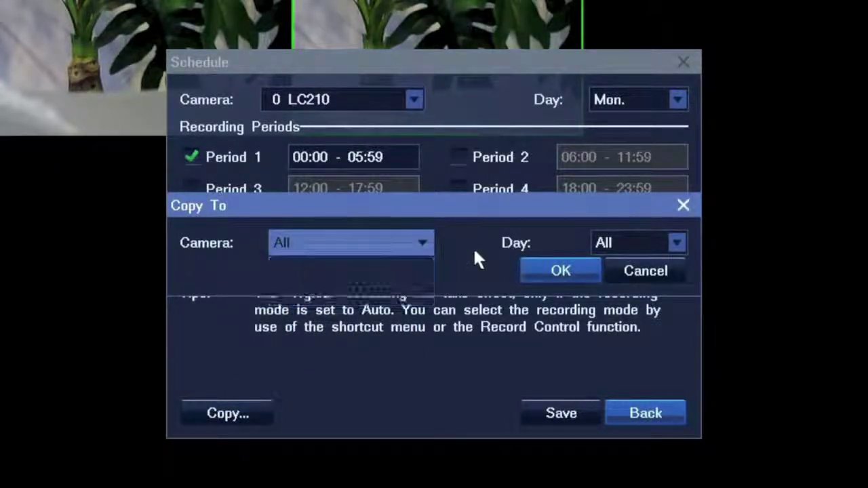
left_click(649, 245)
left_click(547, 245)
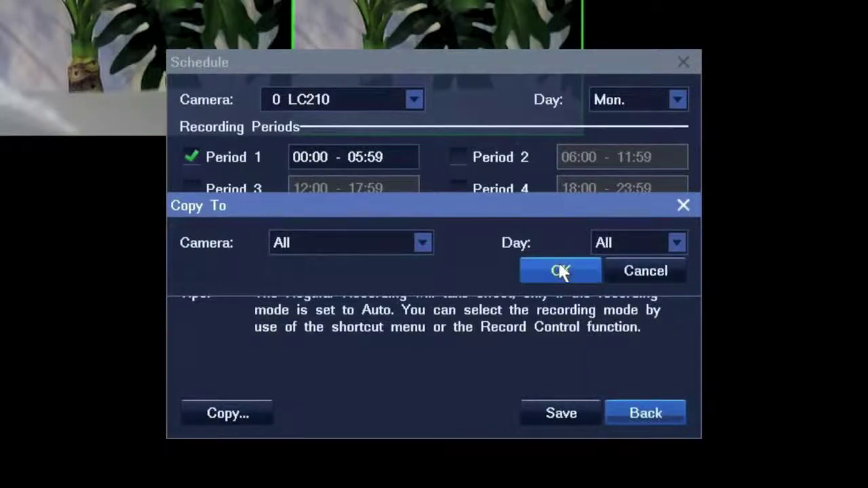
left_click(560, 271)
left_click(561, 415)
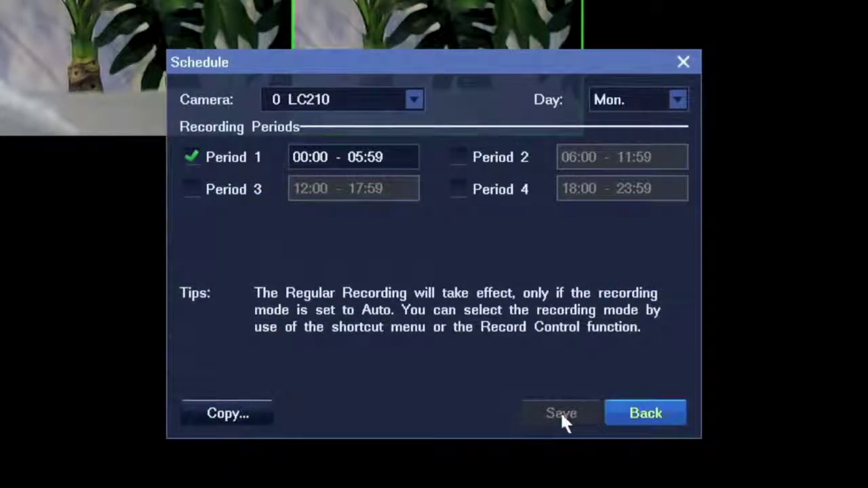
left_click(647, 417)
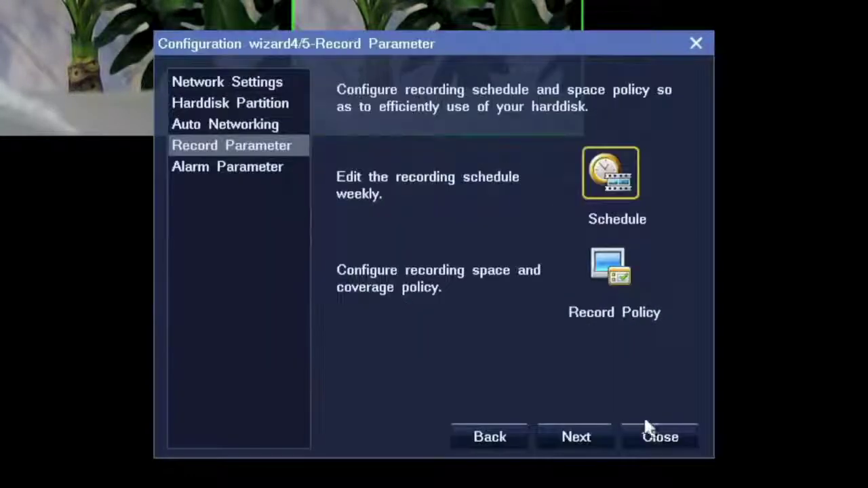
Set the record policy to Overwrite oldest record, save it, and advance to Alarm Parameter.
left_click(600, 275)
left_click(246, 169)
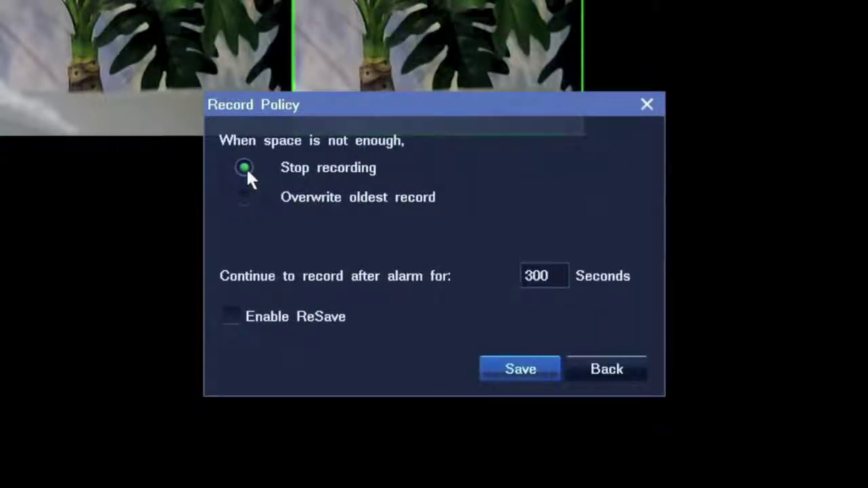
left_click(243, 198)
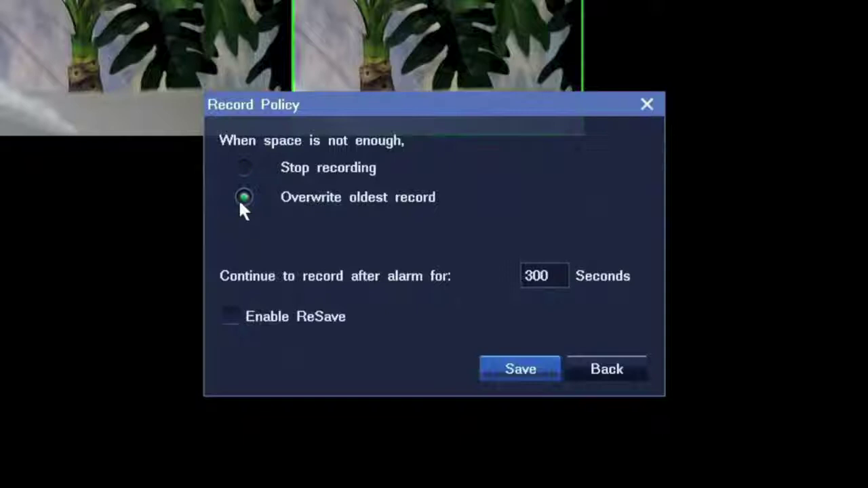
left_click(539, 375)
left_click(607, 371)
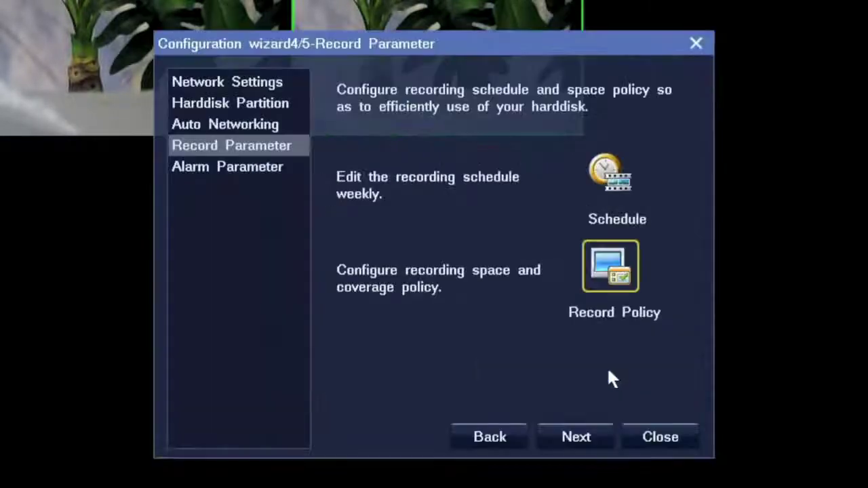
left_click(587, 439)
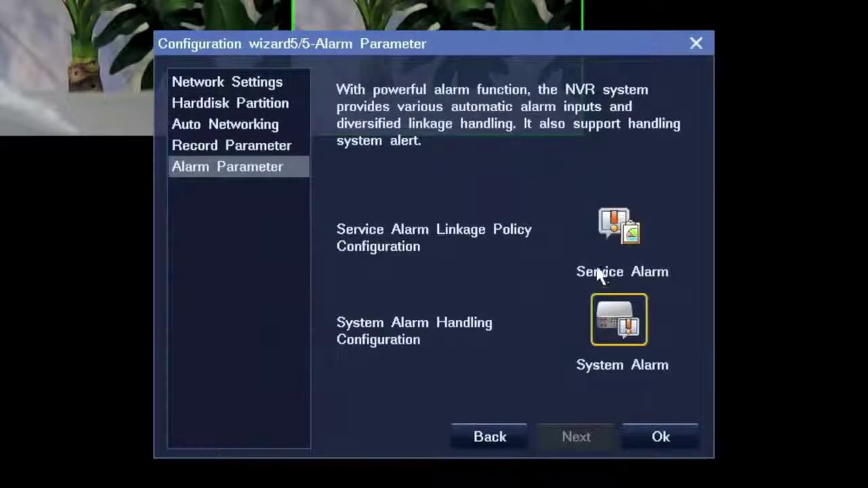
Enable Motion Detection Period 1 (00:00–23:59) for source 0 LC210, copied to all sources and days.
left_click(600, 226)
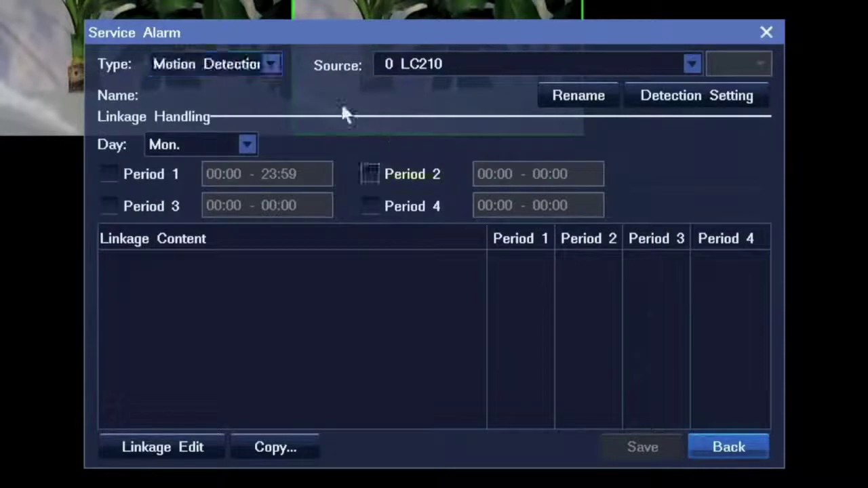
left_click(239, 63)
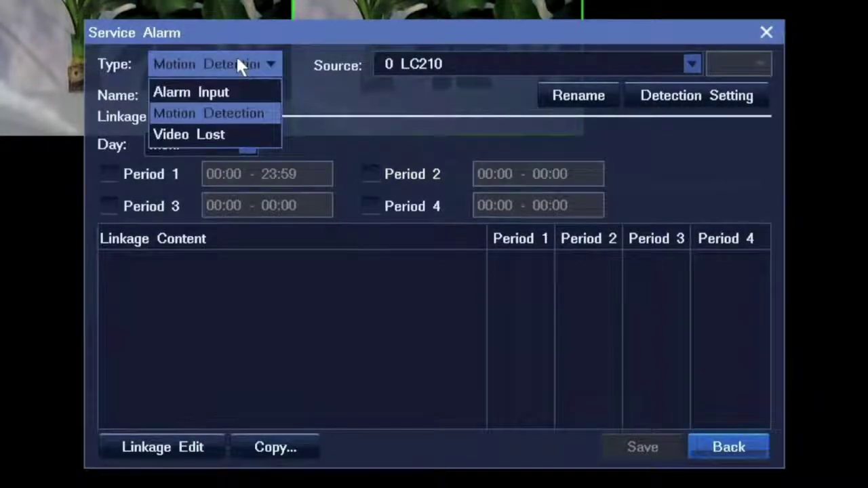
left_click(228, 113)
left_click(489, 68)
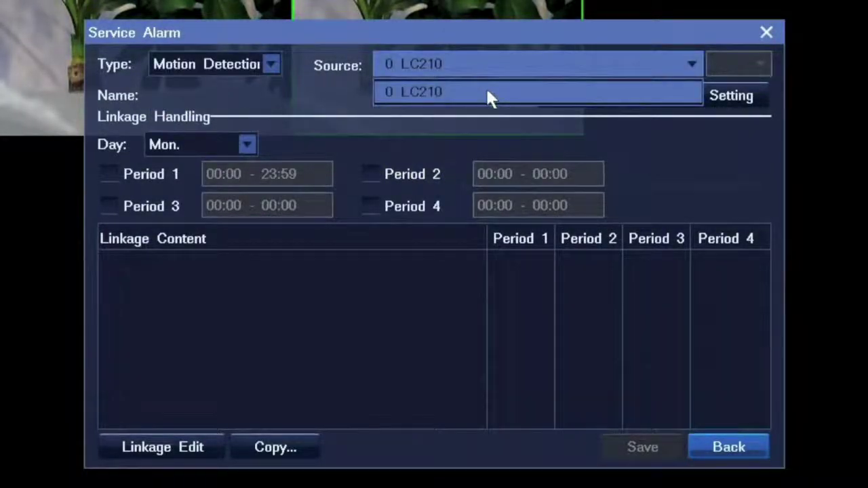
left_click(485, 88)
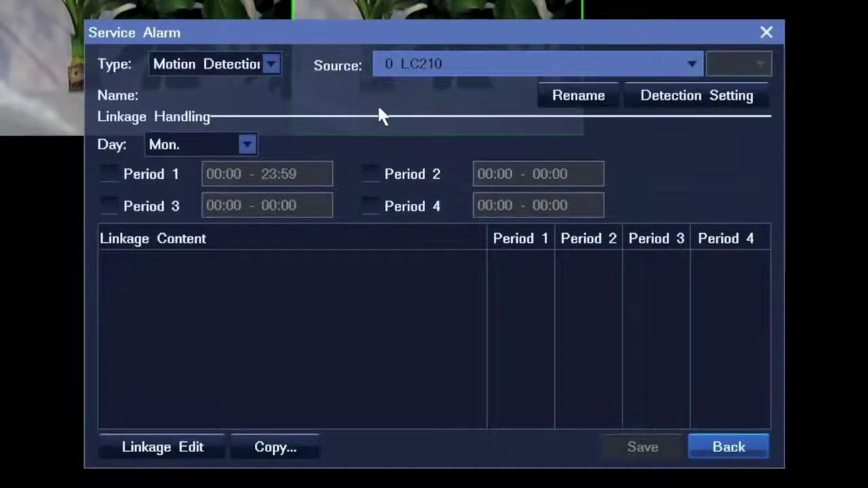
left_click(111, 171)
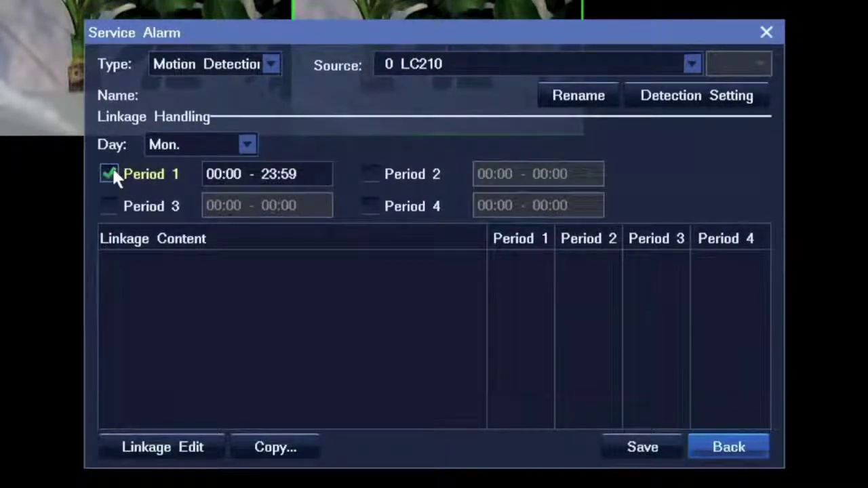
left_click(275, 448)
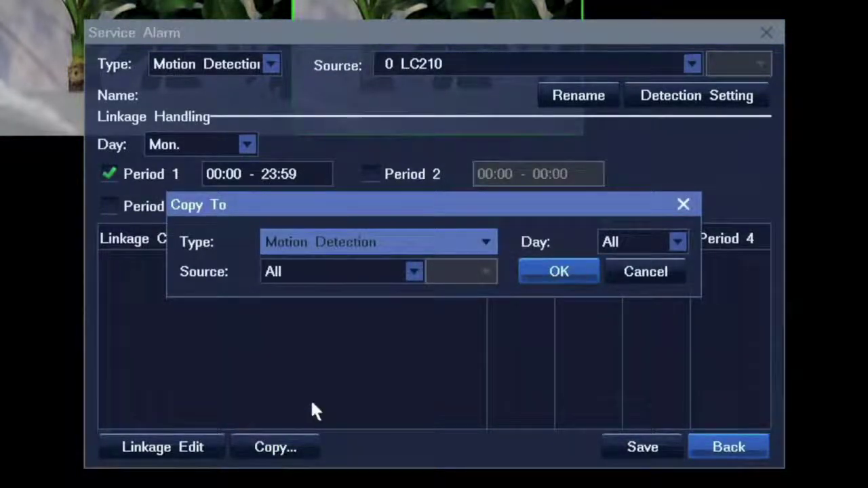
left_click(576, 265)
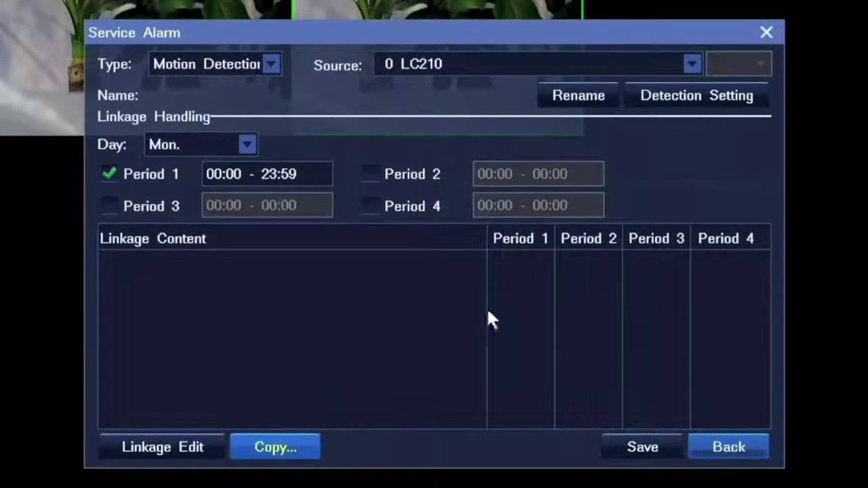
Link Record, Snapshot and Caption on camera LC210 to the motion alarm for Period 1.
left_click(185, 443)
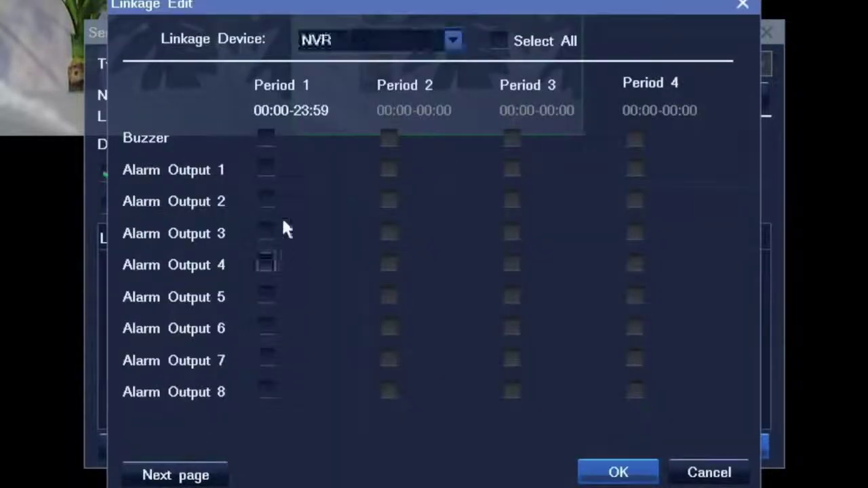
left_click(345, 39)
left_click(351, 89)
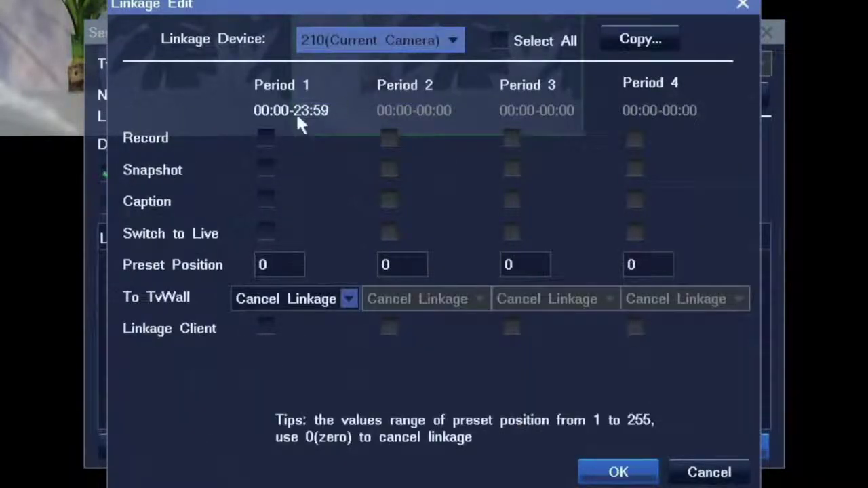
left_click(265, 138)
left_click(266, 170)
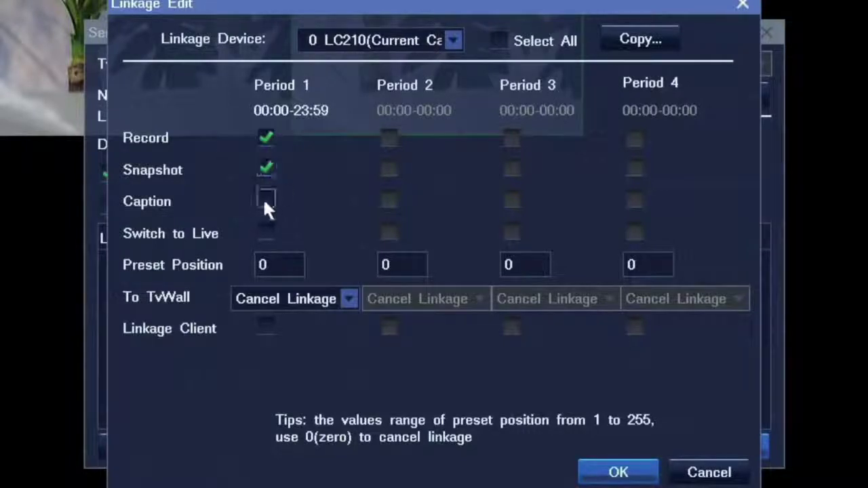
left_click(265, 201)
left_click(603, 469)
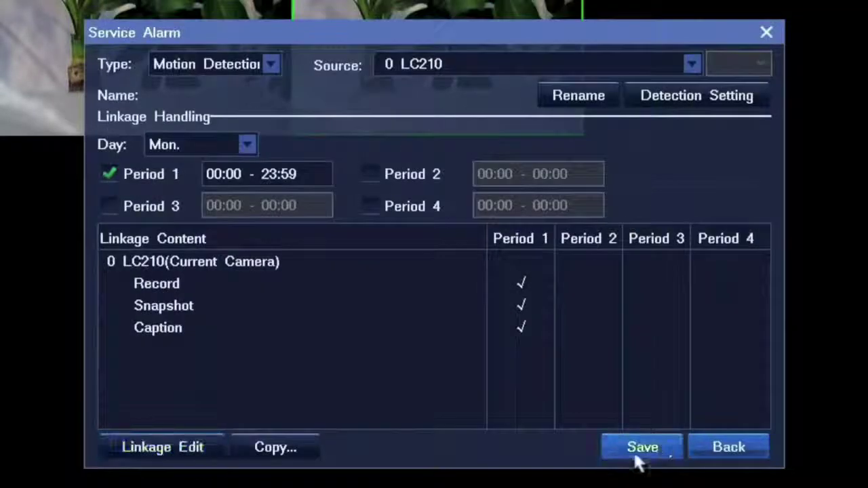
Save the motion detection alarm settings and finish the configuration wizard.
left_click(662, 448)
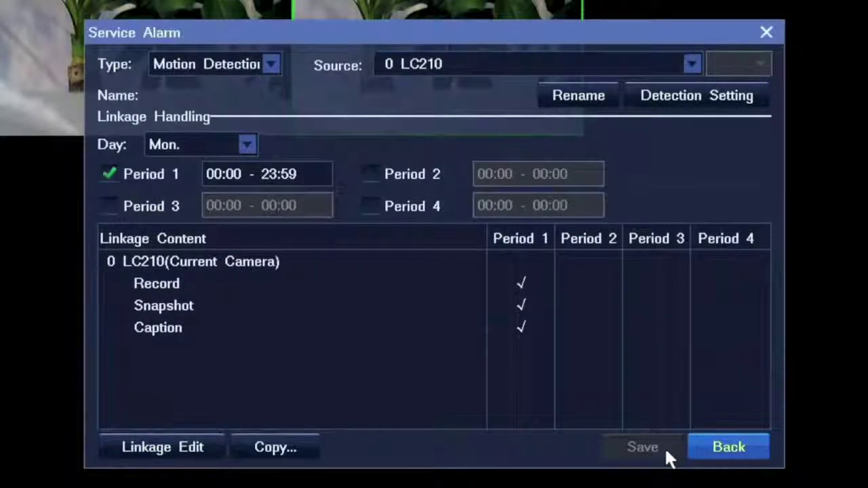
left_click(721, 450)
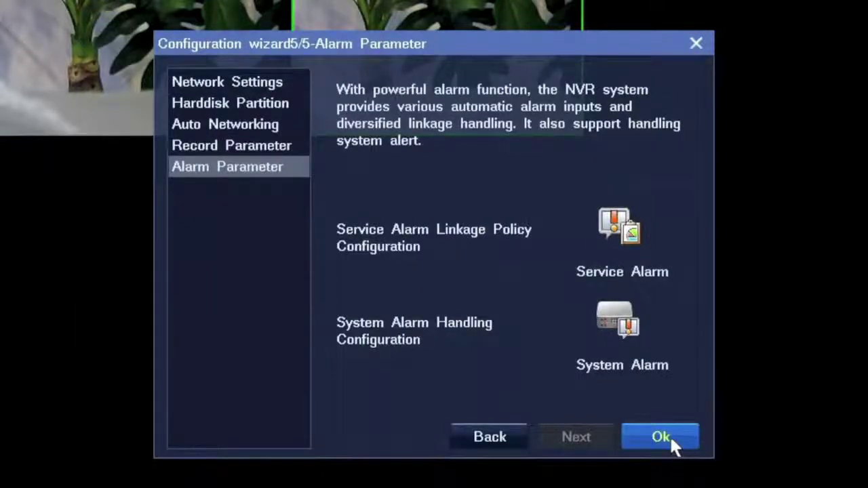
left_click(669, 435)
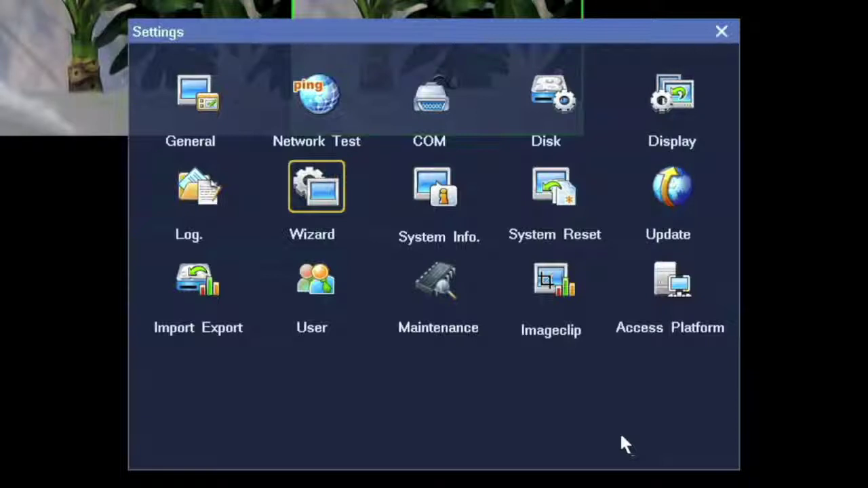
Review the General settings, keeping the GMT+08:00 time zone, and save them.
left_click(194, 94)
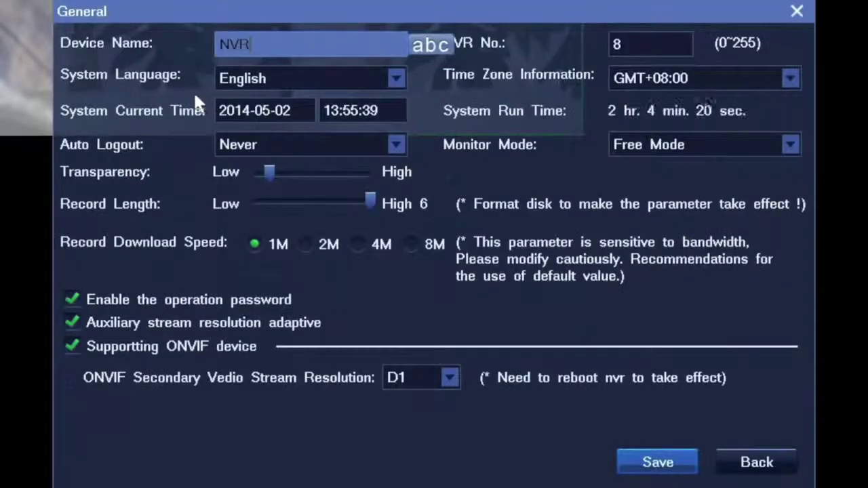
left_click(631, 78)
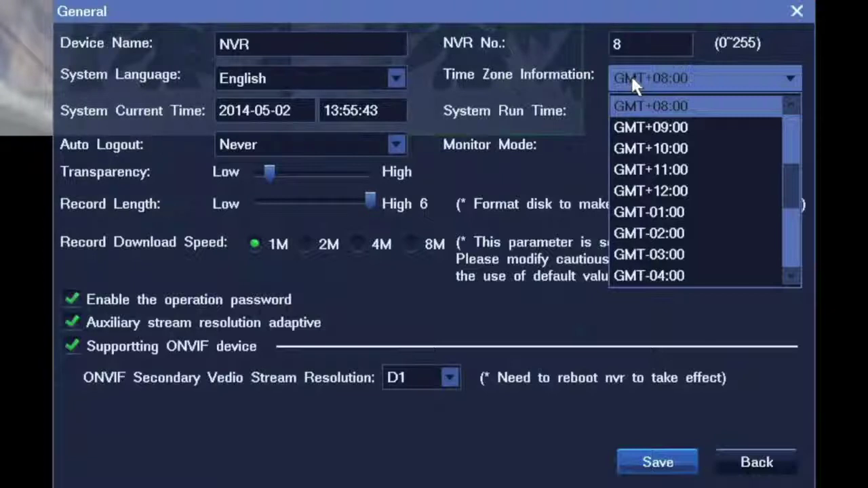
left_click(510, 136)
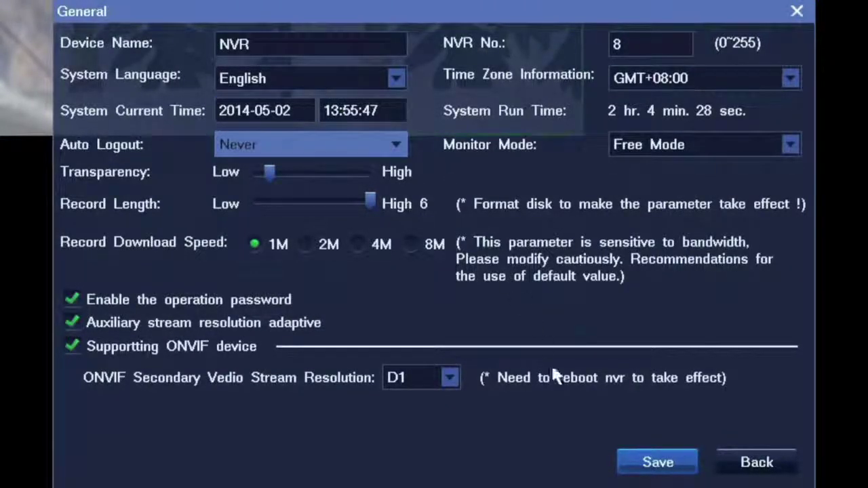
left_click(668, 465)
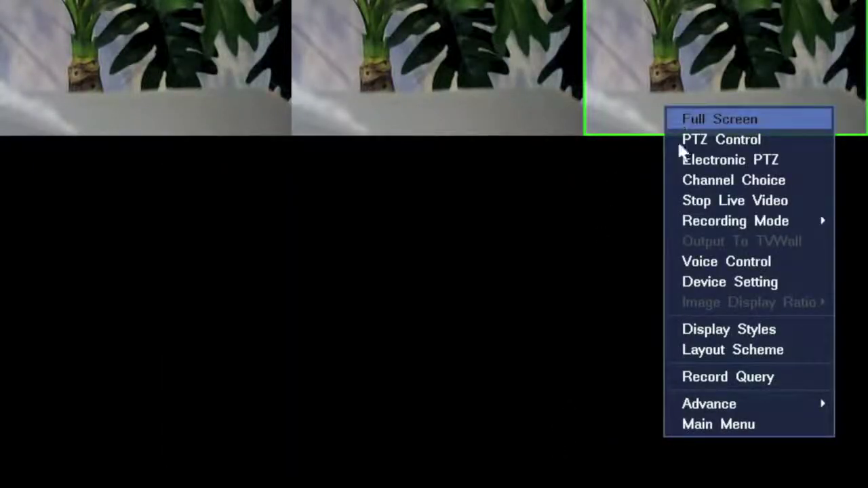
Check LC210's key frame interval (75), select the NVR in IPCSearch, and launch NVR Station.
left_click(710, 282)
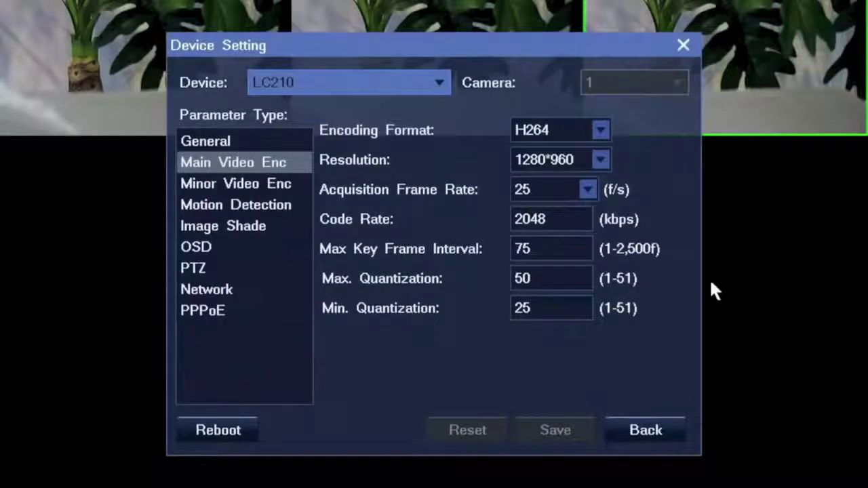
left_click(546, 249)
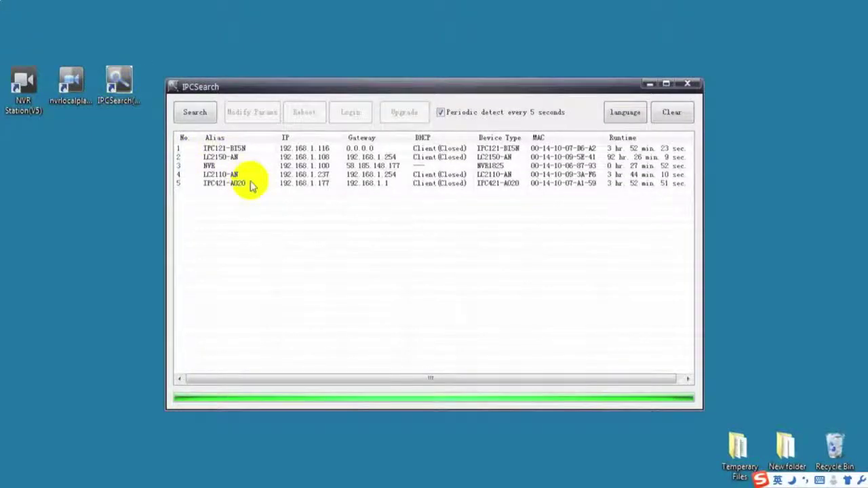
left_click(256, 166)
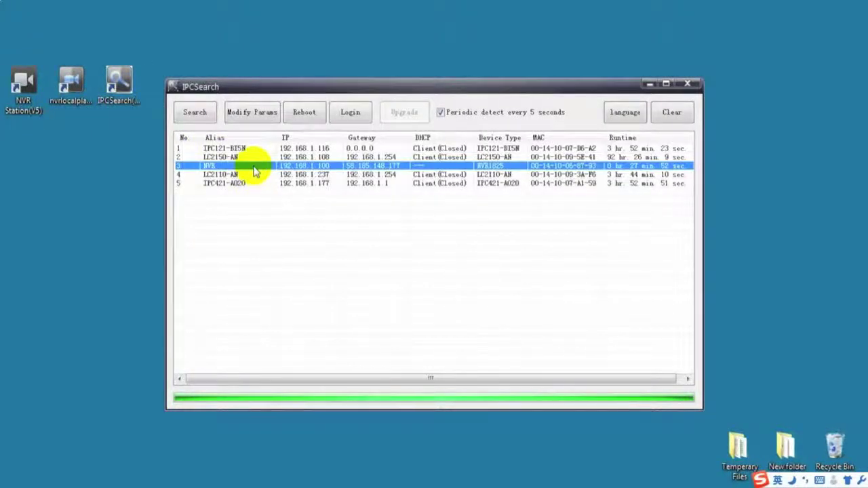
left_click(29, 108)
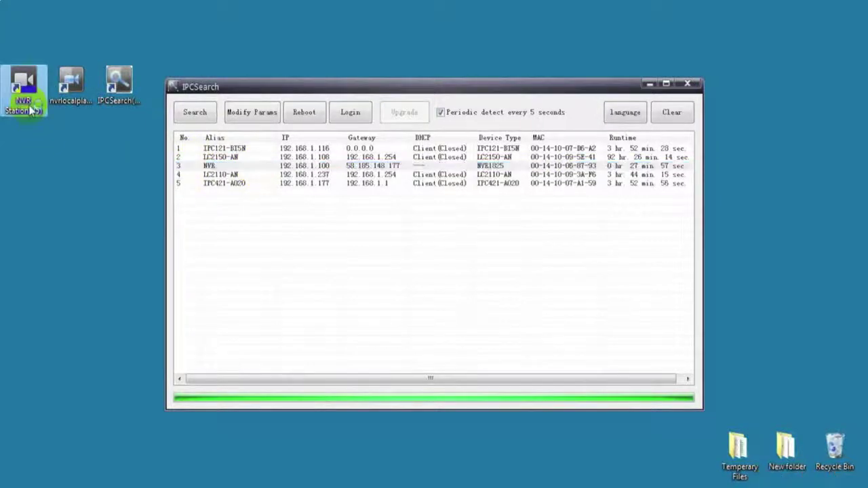
double_click(24, 102)
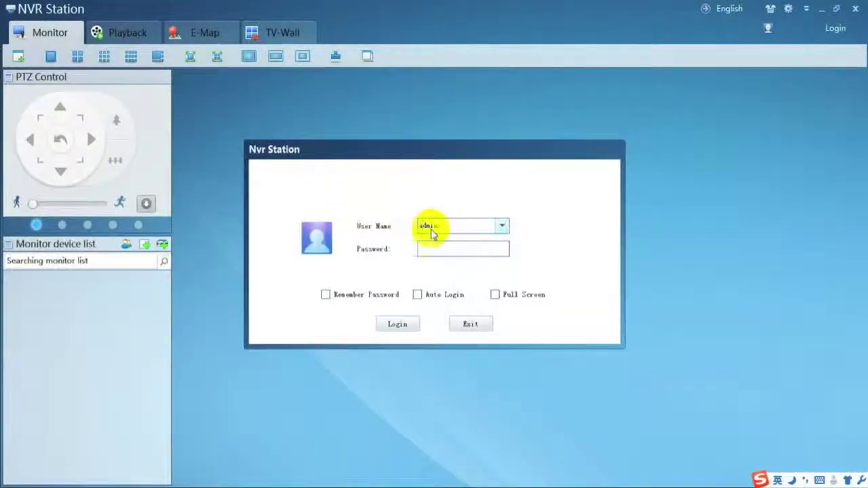
Log in to NVR Station with the administrator password.
left_click(438, 249)
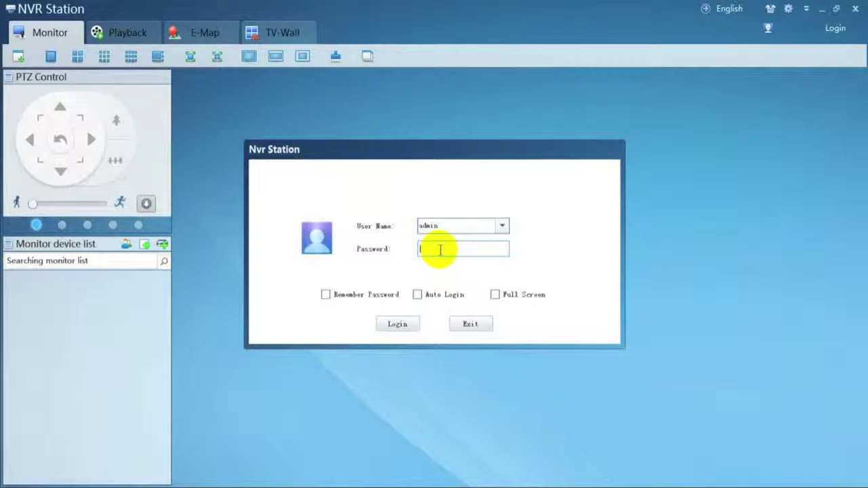
type("admin")
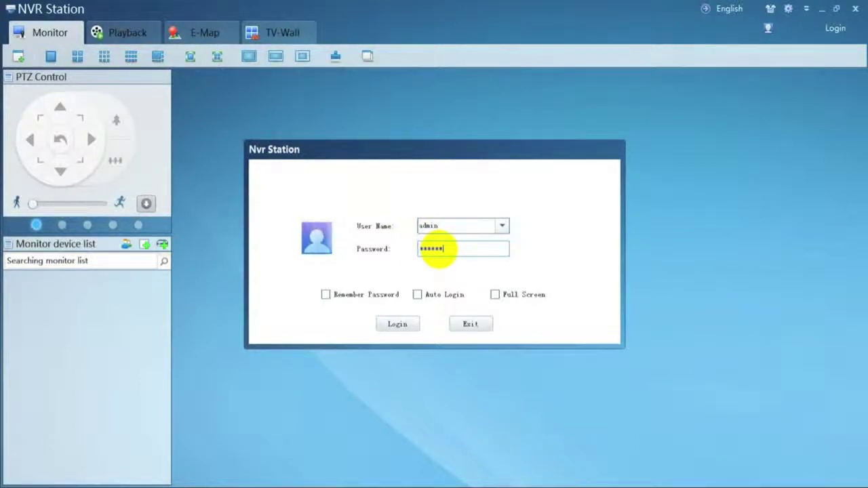
left_click(400, 324)
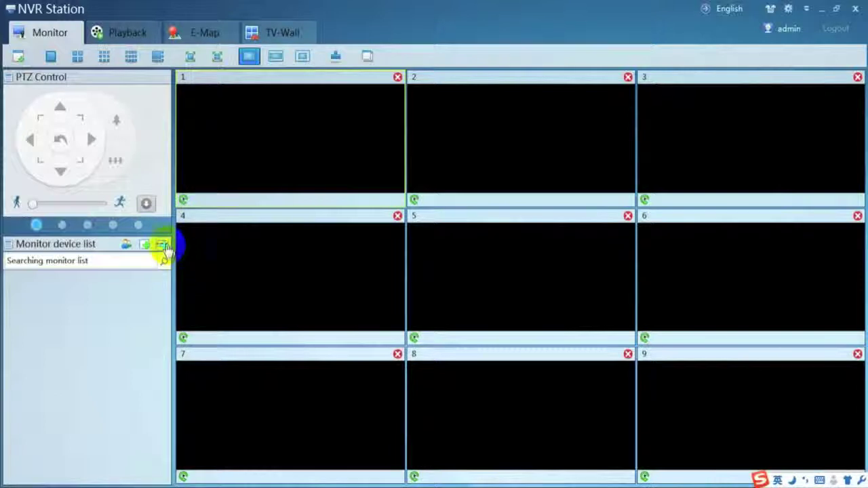
Add an NVR named kedacom at 192.168.1.100 with its password, remembering user and password.
left_click(163, 245)
left_click(421, 179)
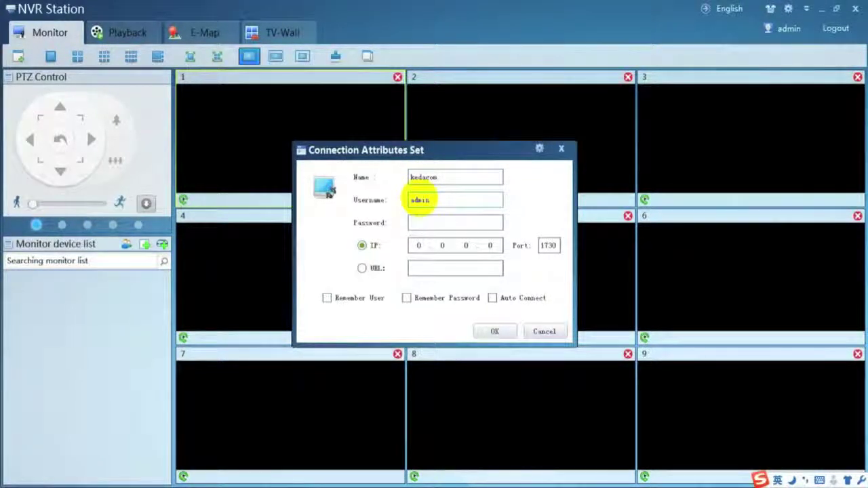
key("Tab")
type("admin")
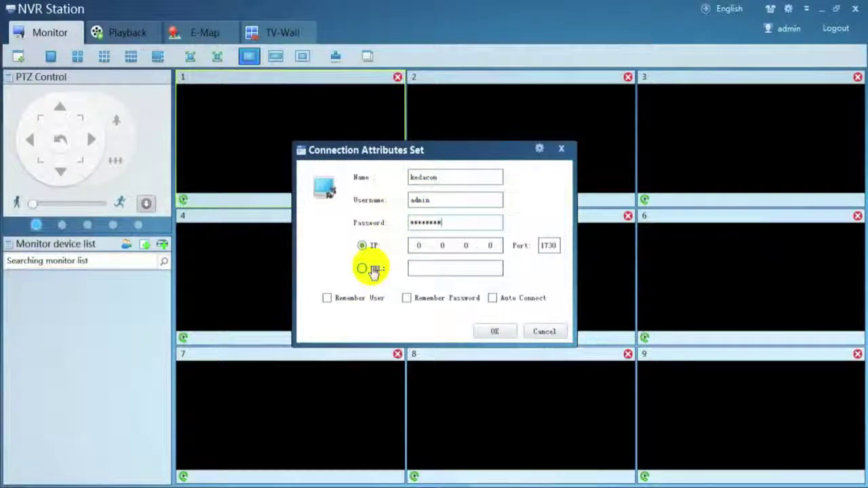
left_click(327, 298)
left_click(406, 299)
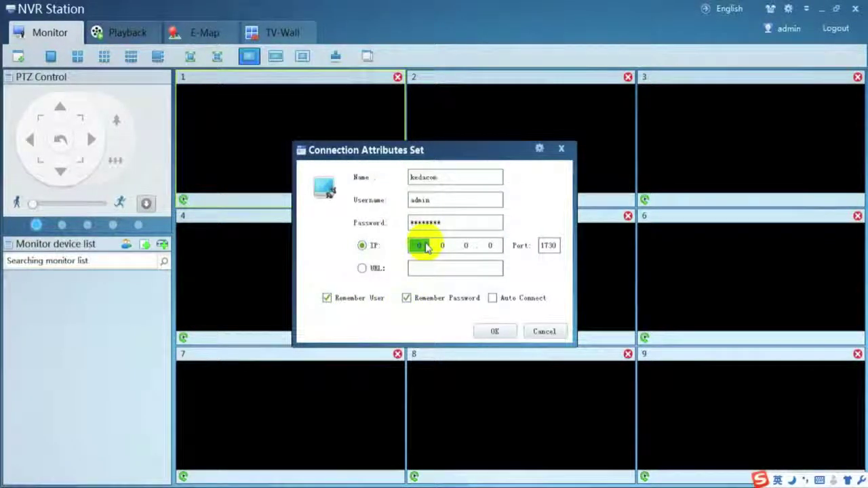
type("192.168.1.100")
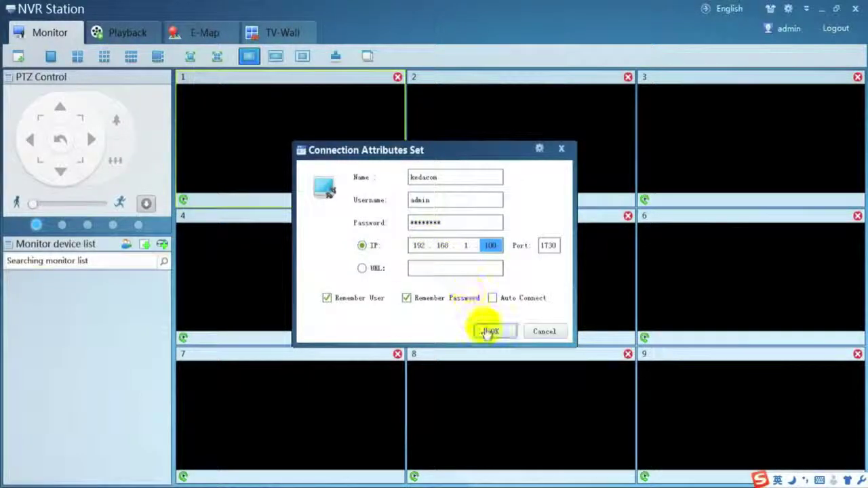
left_click(487, 331)
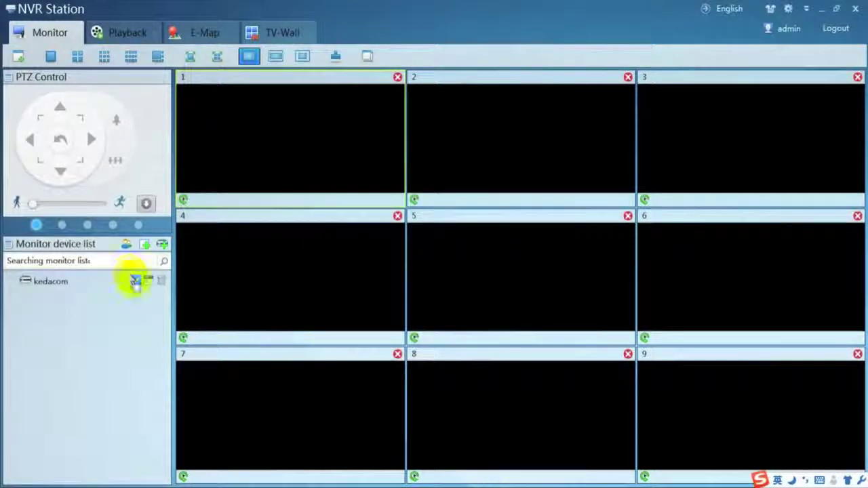
Connect to the kedacom NVR, then dismiss the extra empty add-NVR form.
left_click(136, 284)
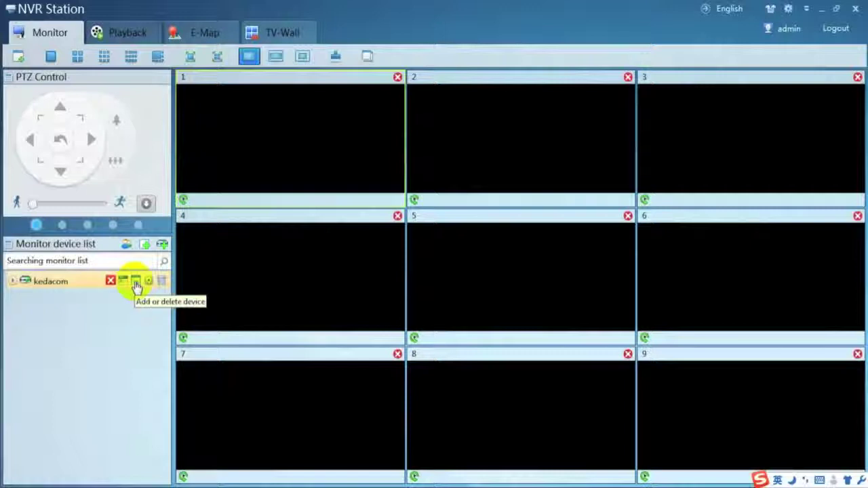
left_click(162, 245)
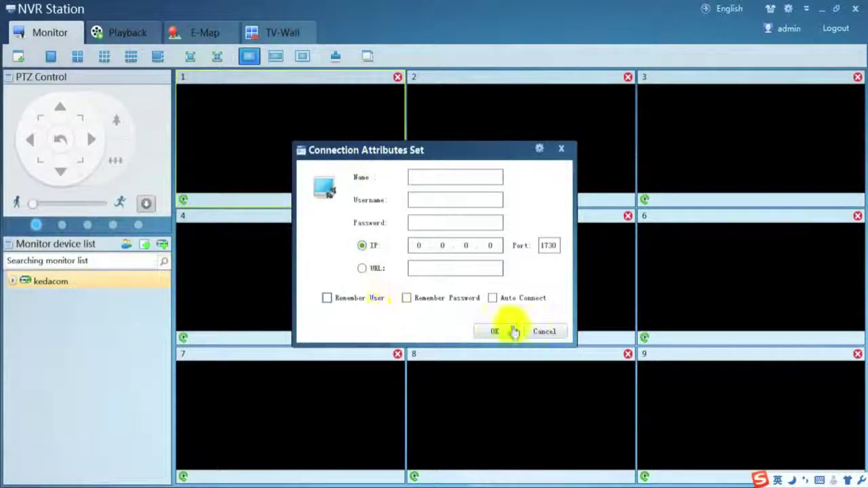
left_click(543, 332)
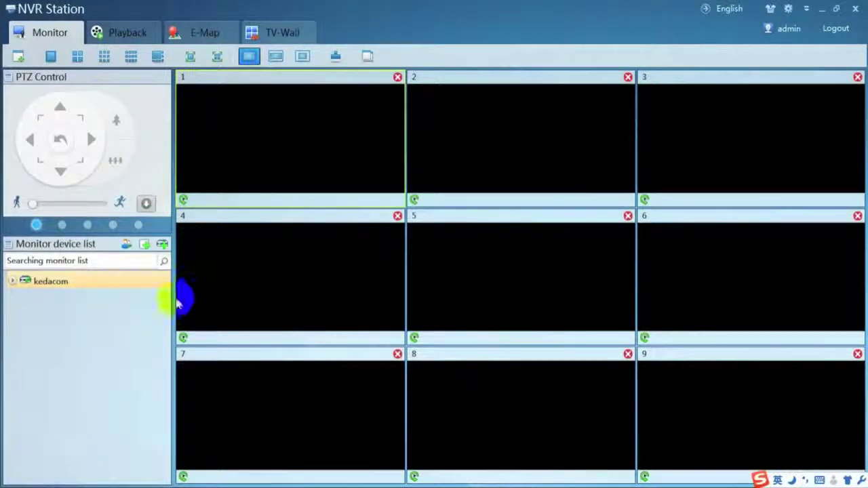
mouse_move(147, 283)
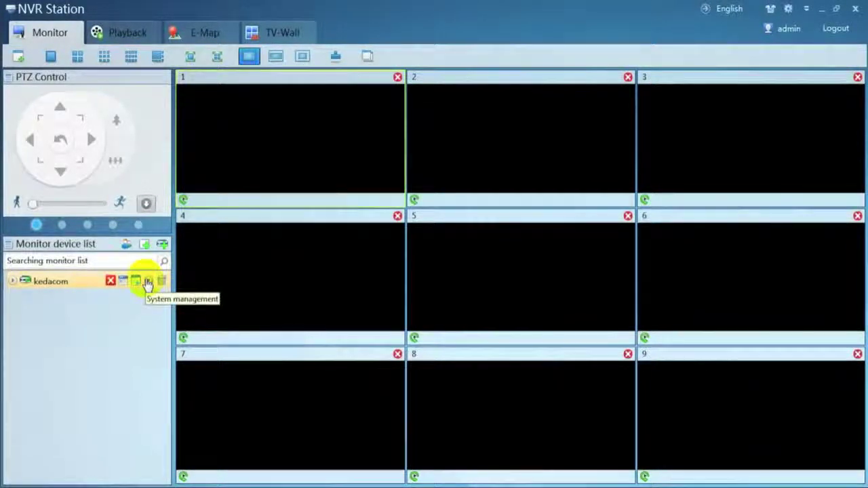
left_click(147, 282)
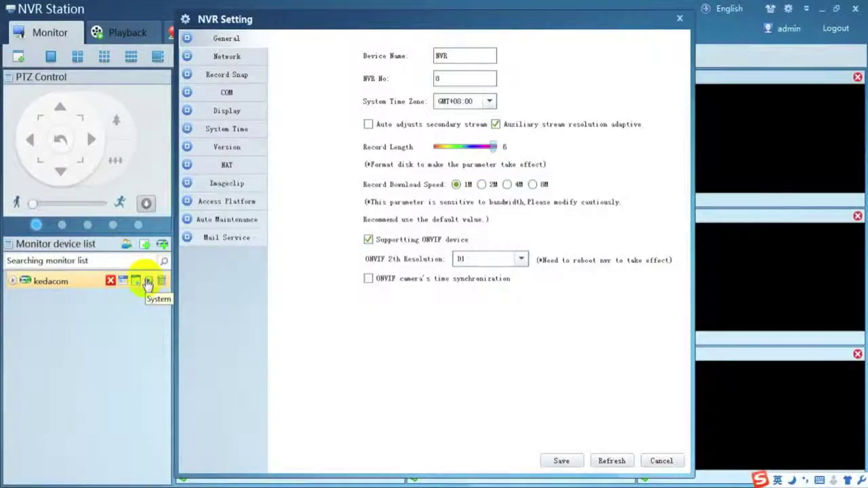
left_click(481, 102)
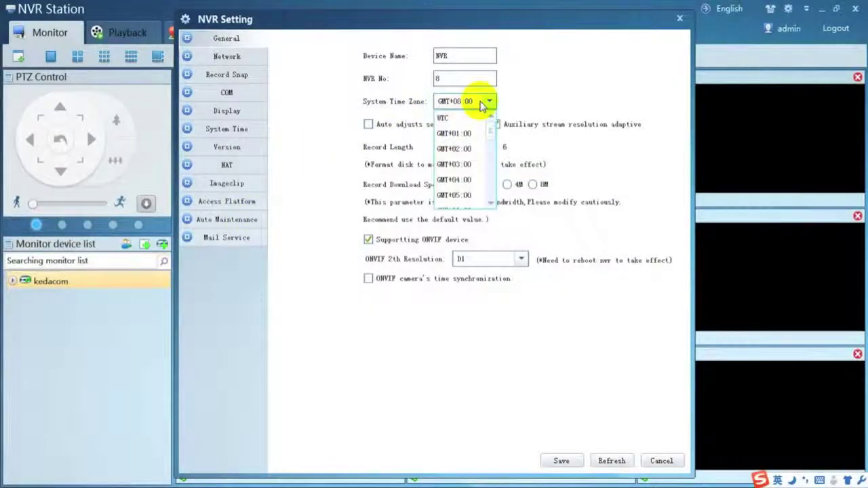
left_click(542, 102)
left_click(662, 461)
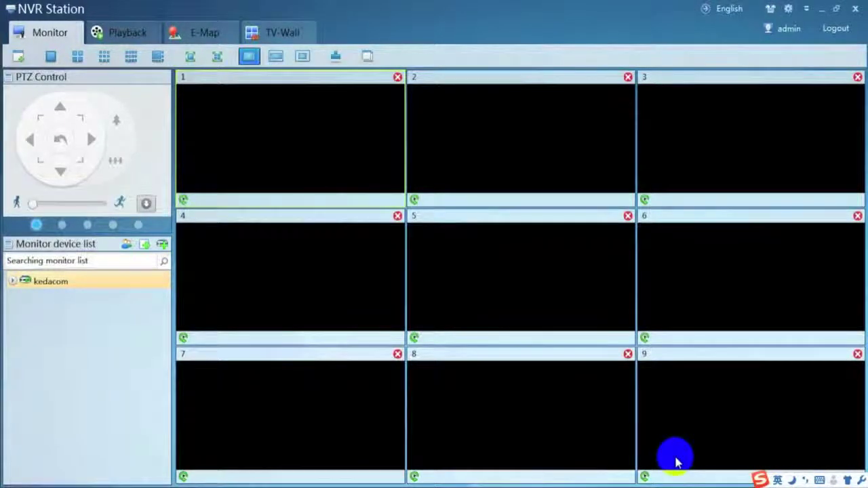
Add the LC2110-AN camera at 192.168.1.237 to kedacom through Add or Delete.
left_click(88, 308)
right_click(100, 285)
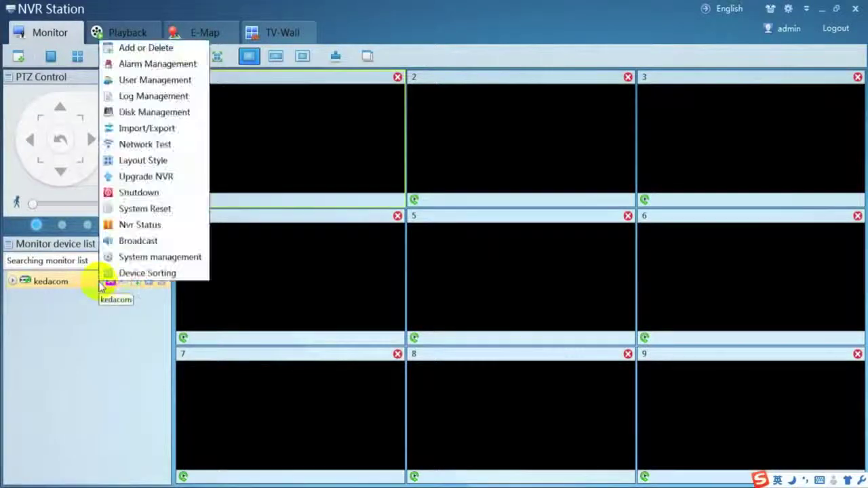
left_click(142, 49)
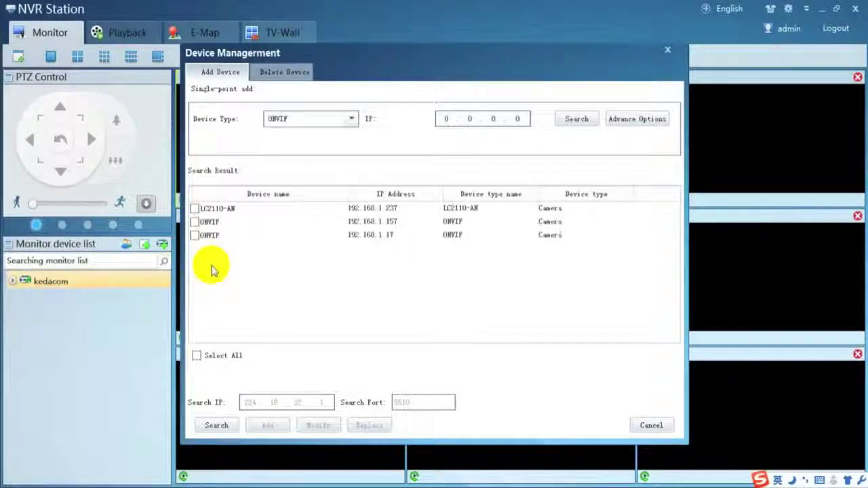
left_click(195, 209)
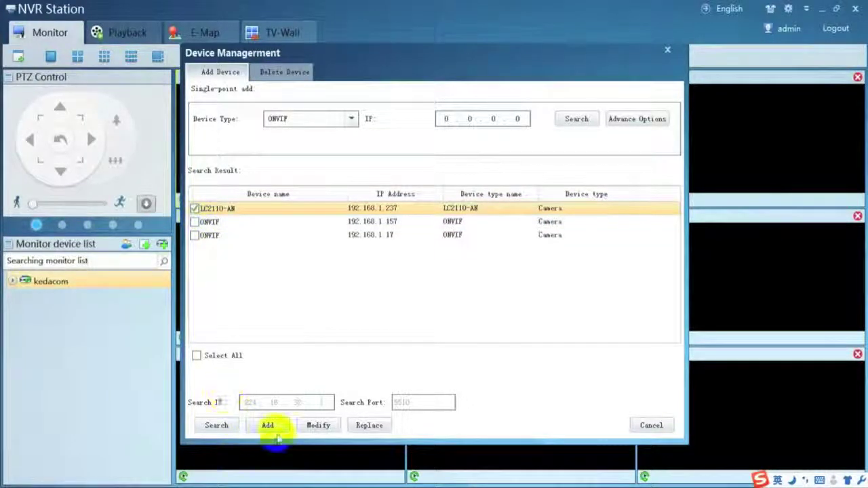
left_click(269, 427)
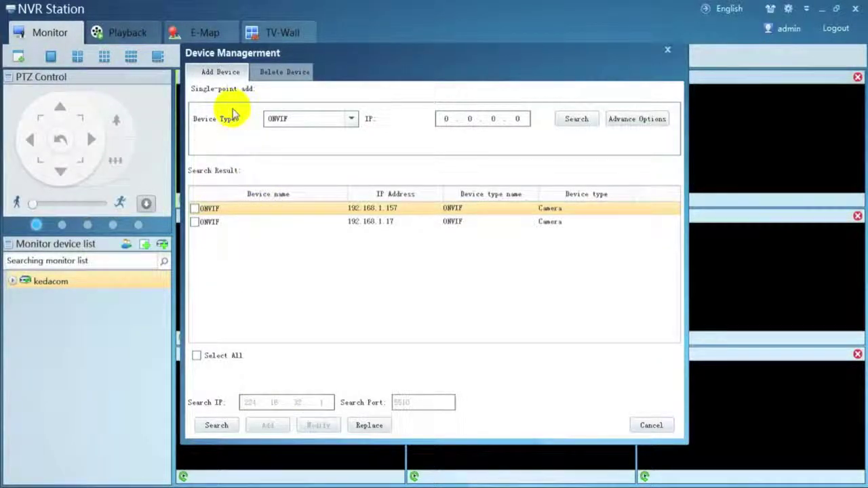
Try Device Type RTSP, then cancel out of Device Management.
left_click(332, 118)
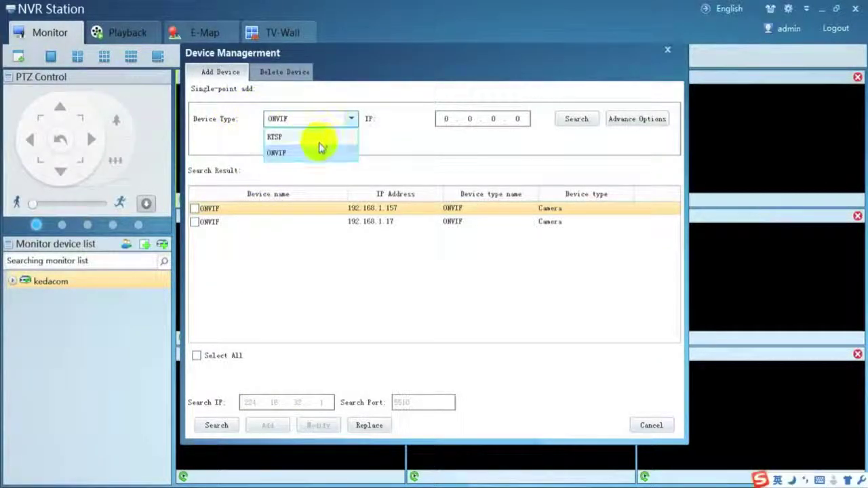
left_click(319, 137)
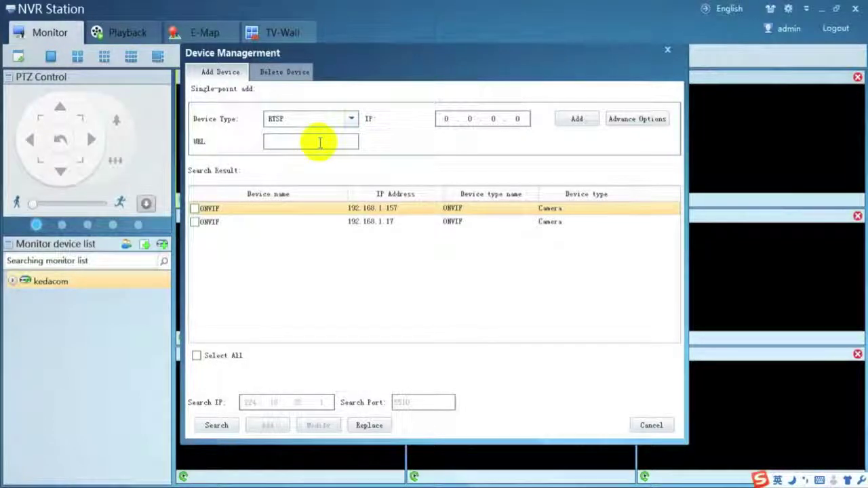
left_click(650, 425)
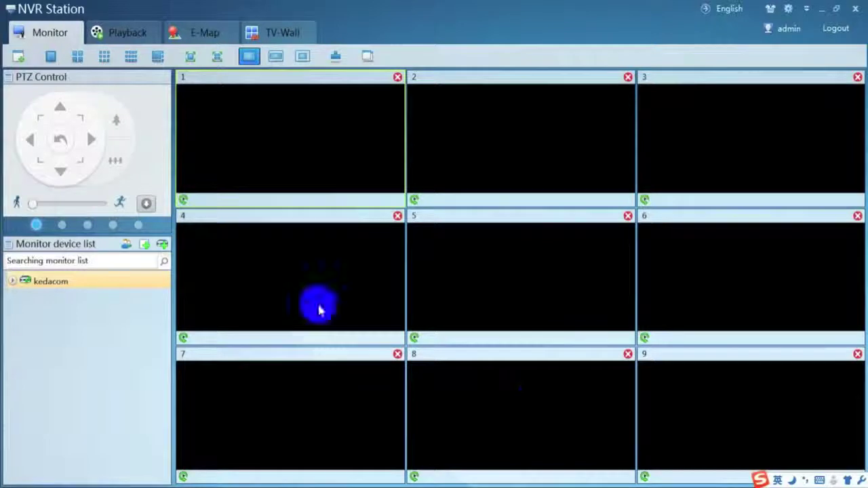
Show 00 LC2110-AN live in window 1 and 01 LC2150-AN in window 2, then open LC2110-AN's device settings.
left_click(58, 42)
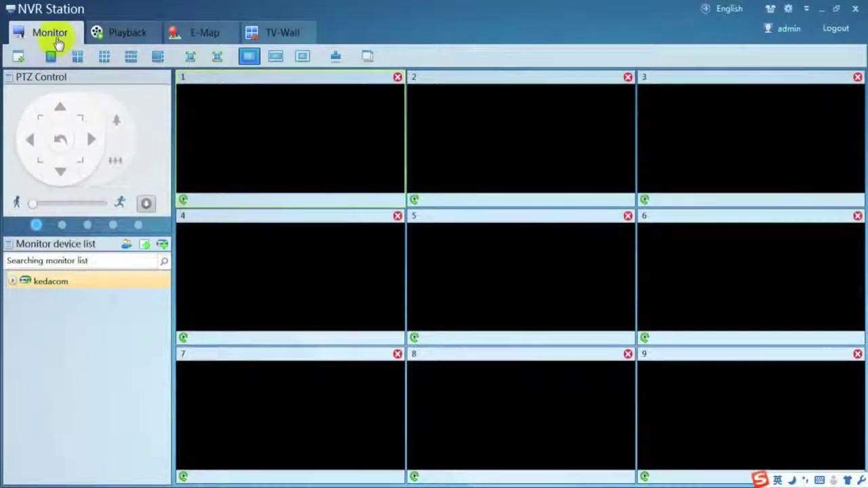
left_click(116, 41)
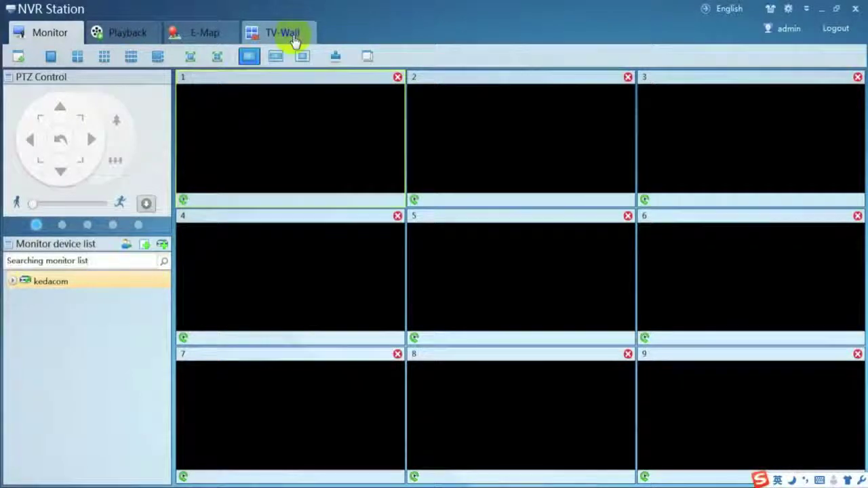
left_click(13, 280)
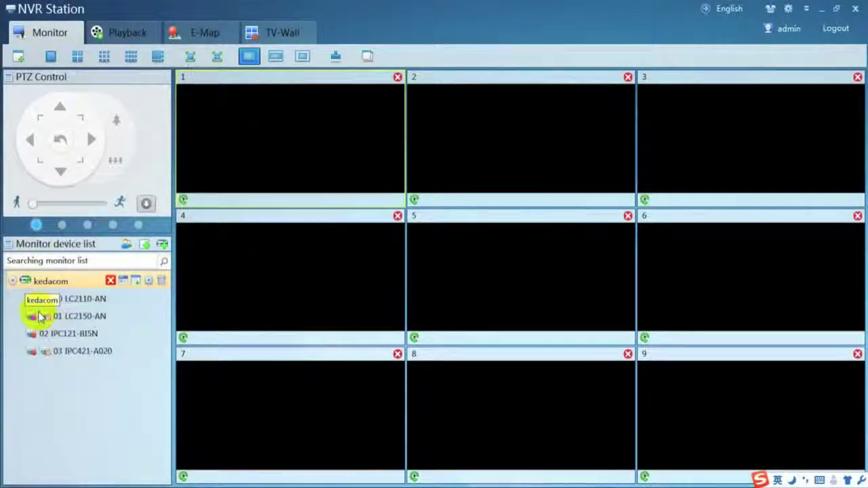
double_click(65, 300)
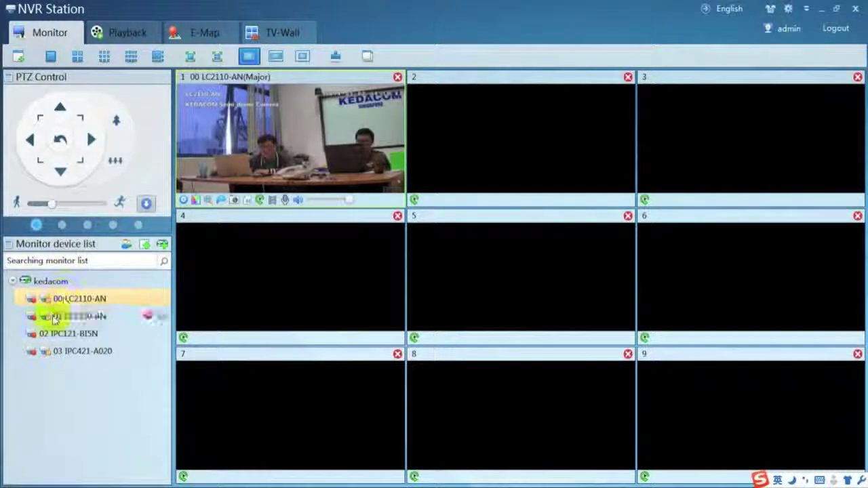
left_click_drag(48, 318, 465, 149)
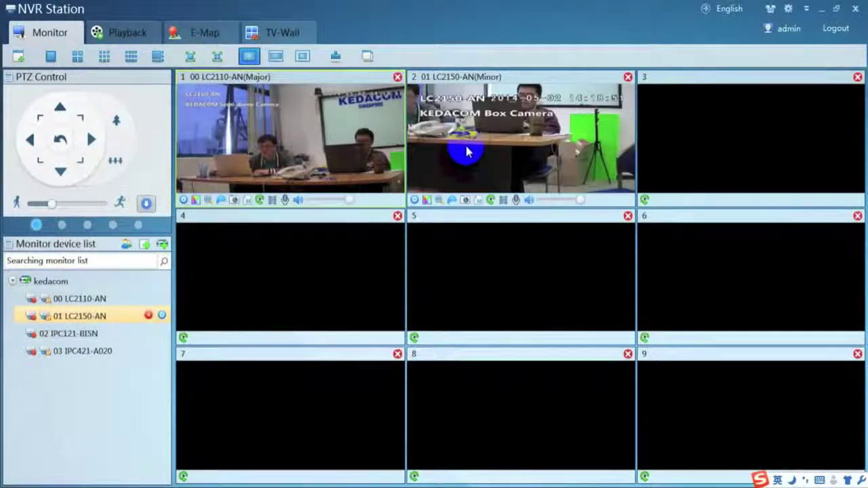
left_click(183, 201)
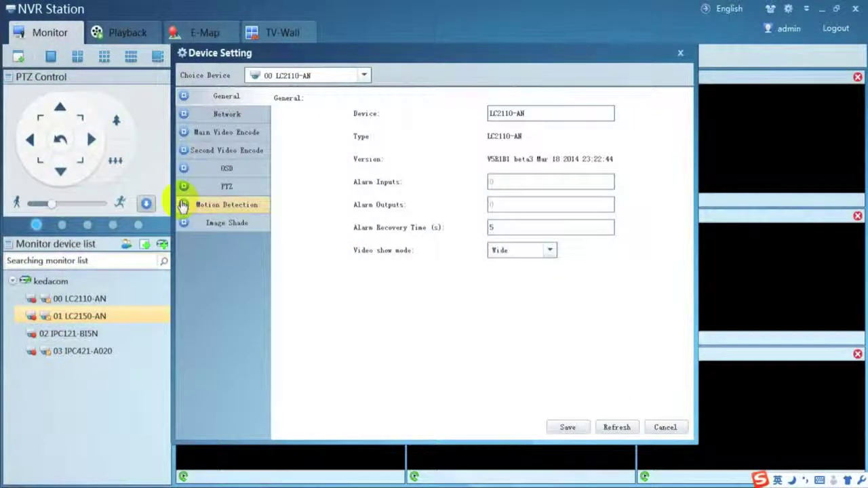
Close device settings and page the camera panel to the back light, wiper and image flip options.
left_click(654, 429)
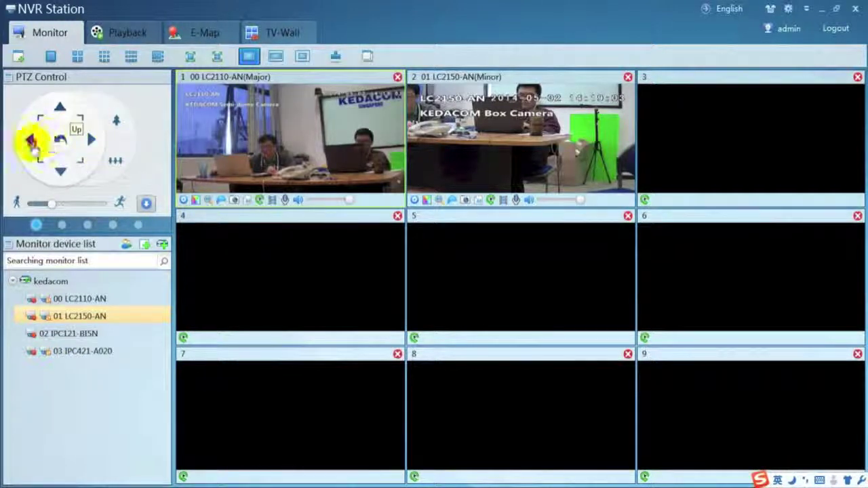
left_click(62, 224)
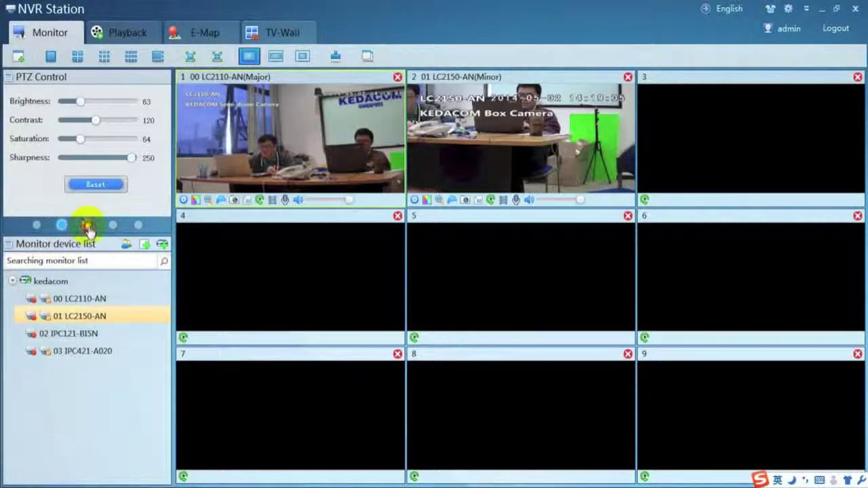
left_click(88, 224)
left_click(113, 224)
left_click(138, 224)
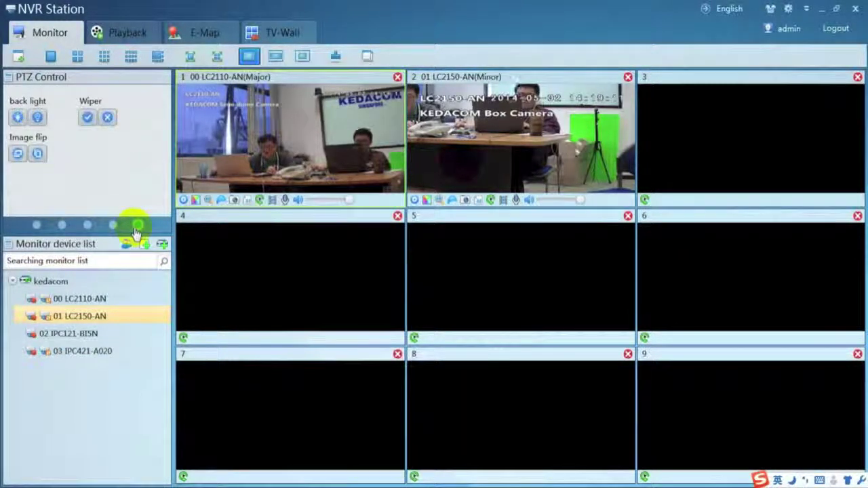
Switch the live view to Four Panes with the feeds at Original Size.
left_click(77, 58)
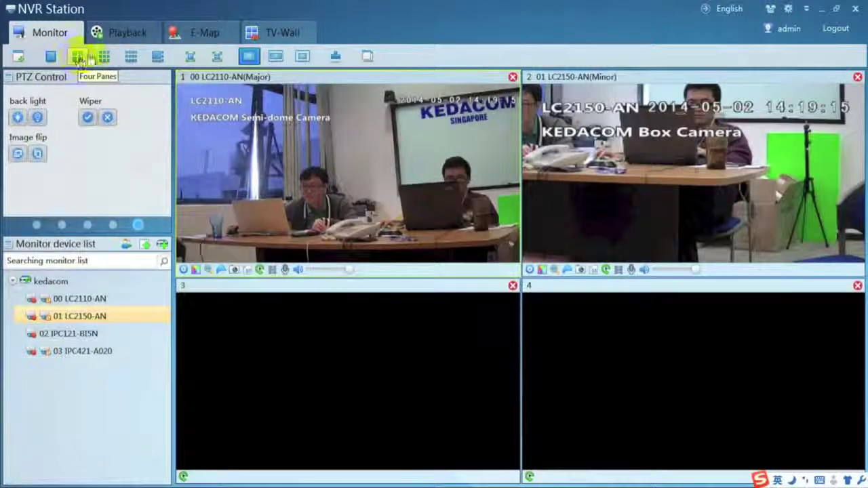
left_click(275, 56)
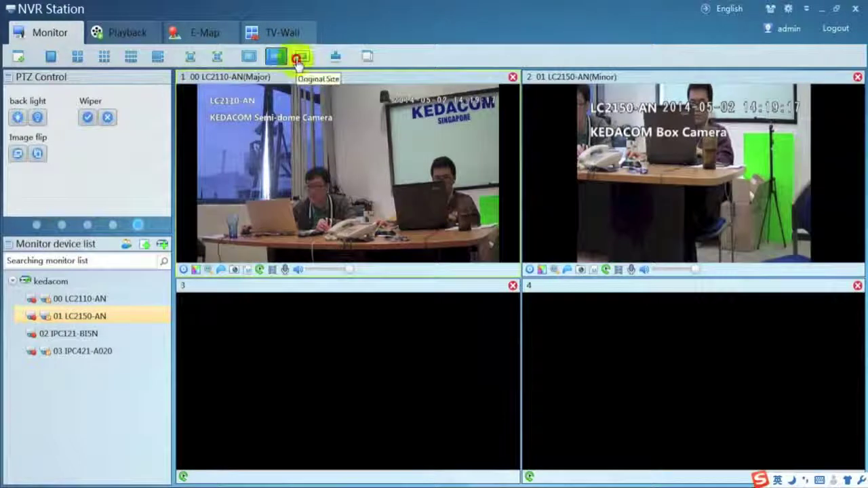
left_click(298, 59)
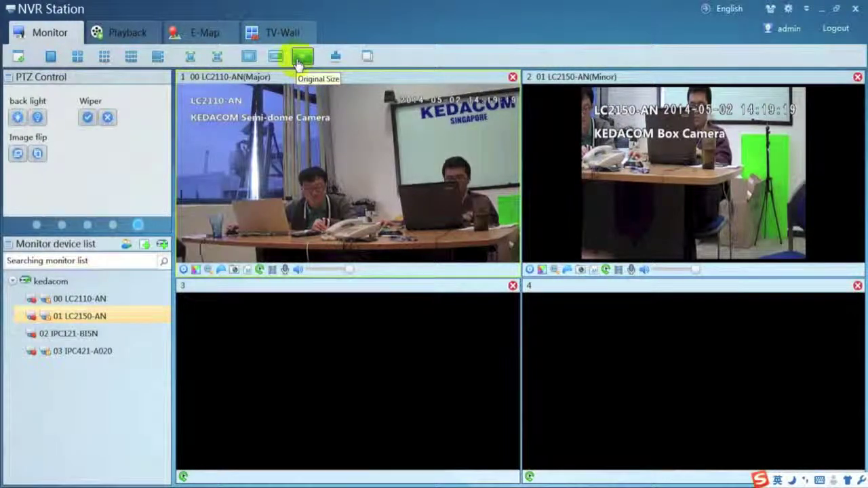
Play back 00 LC2110-AN's 1 May 2014 recording from 05:41 in Nine Style, fit to screen.
left_click(133, 41)
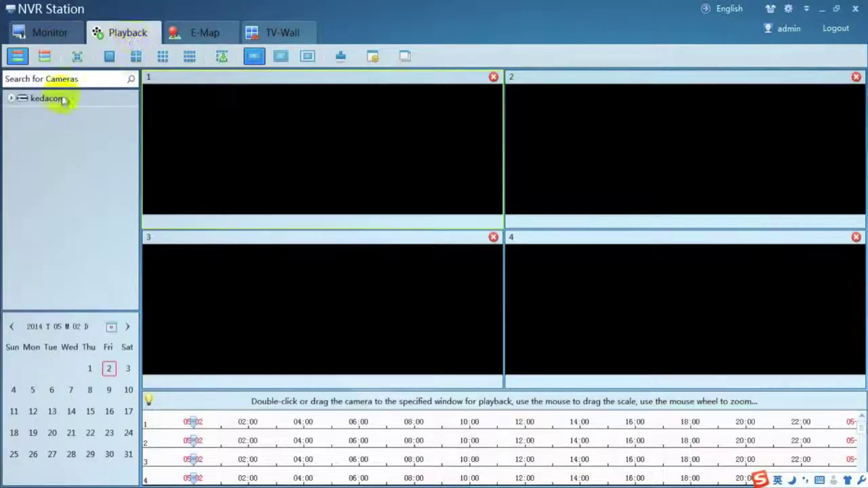
left_click(14, 99)
double_click(65, 117)
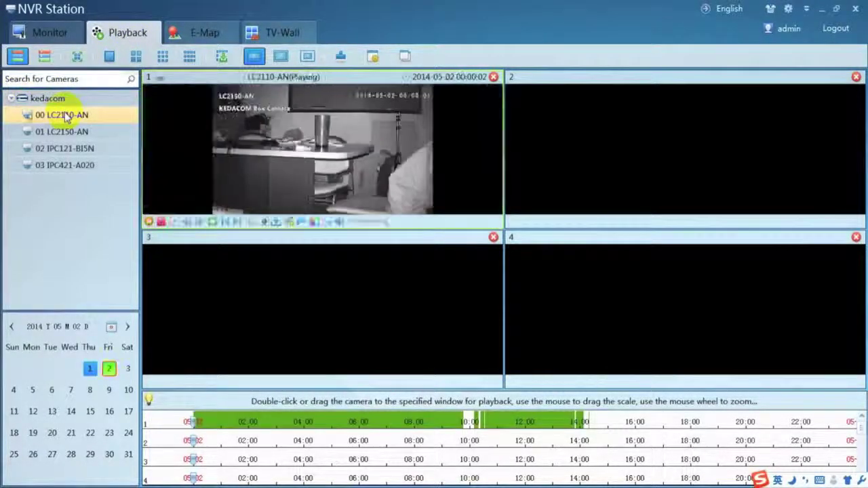
left_click(89, 369)
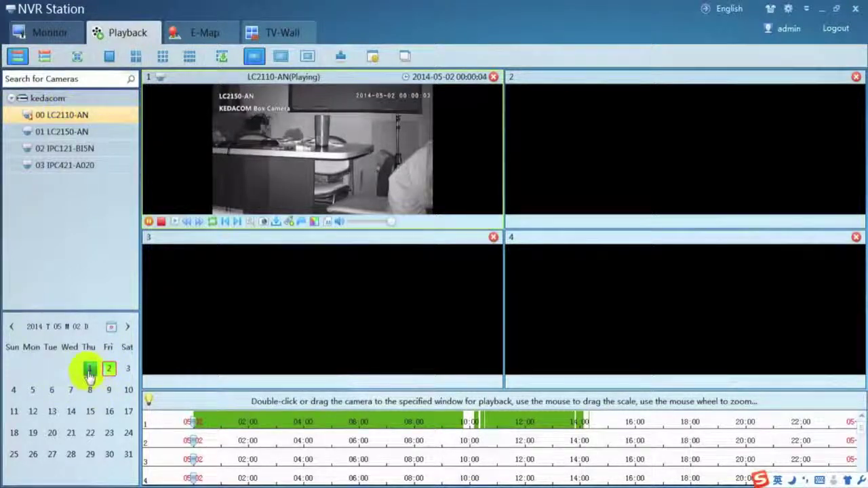
left_click(351, 426)
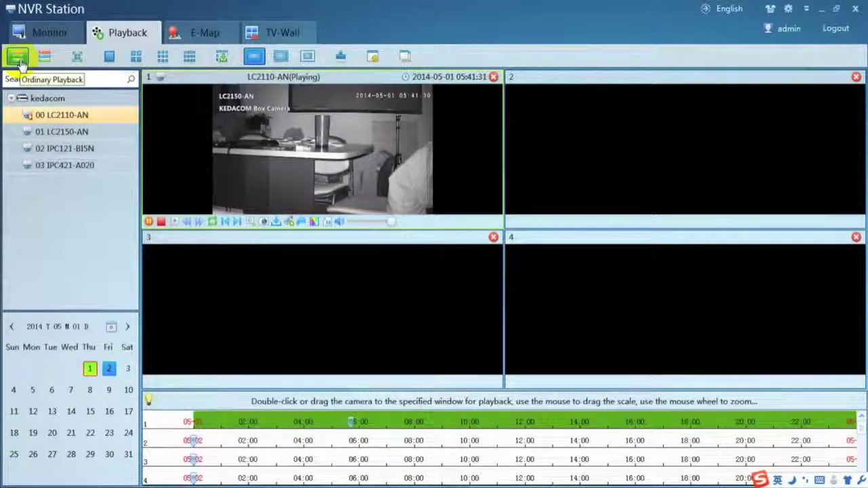
left_click(163, 57)
left_click(281, 56)
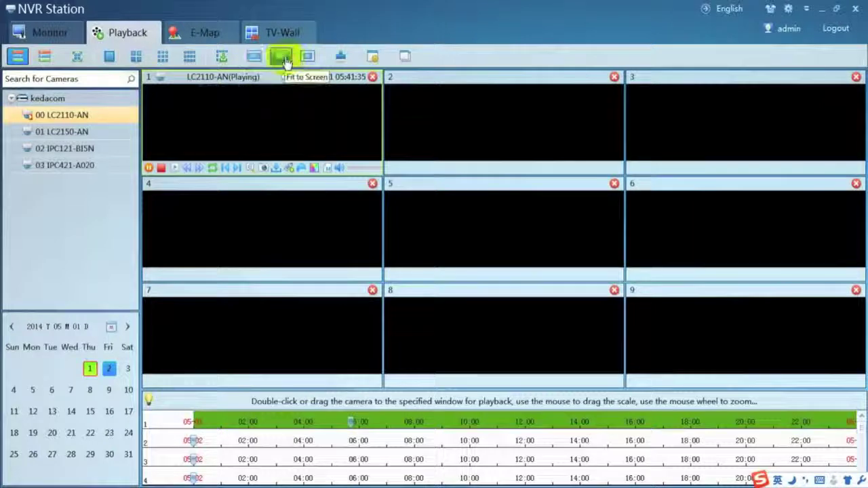
Enable E-Map Edit Mode and create a map group named kedacom.
left_click(202, 38)
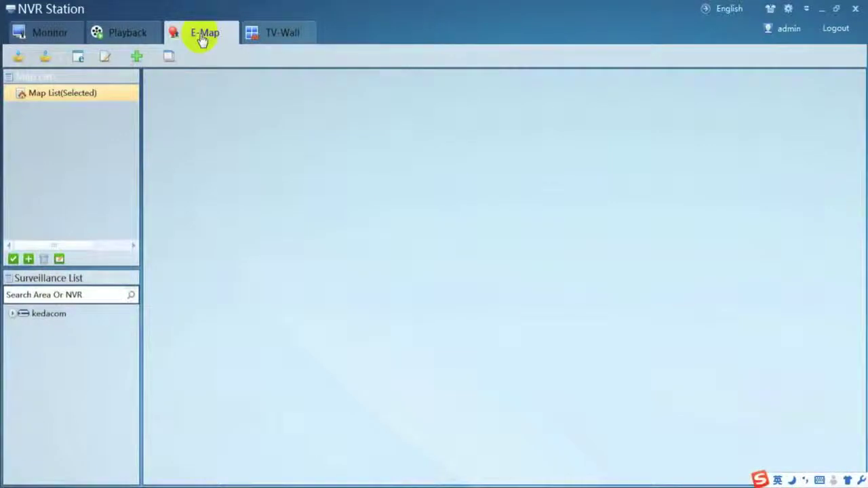
left_click(106, 58)
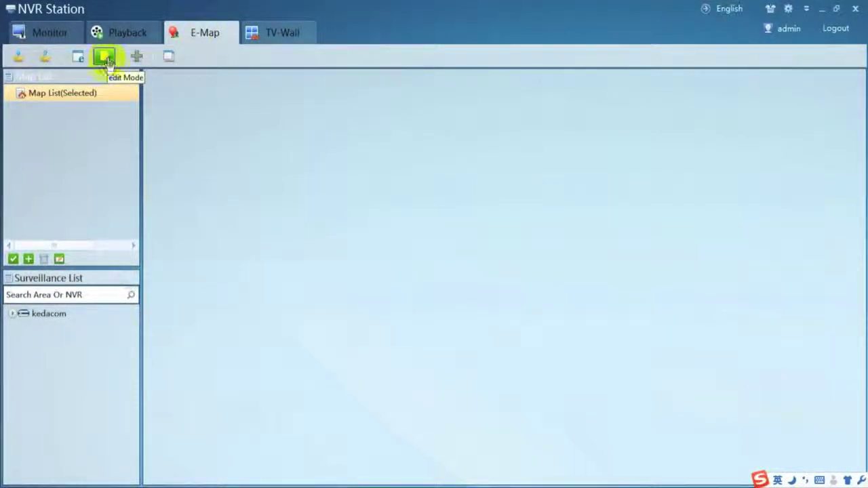
left_click(28, 259)
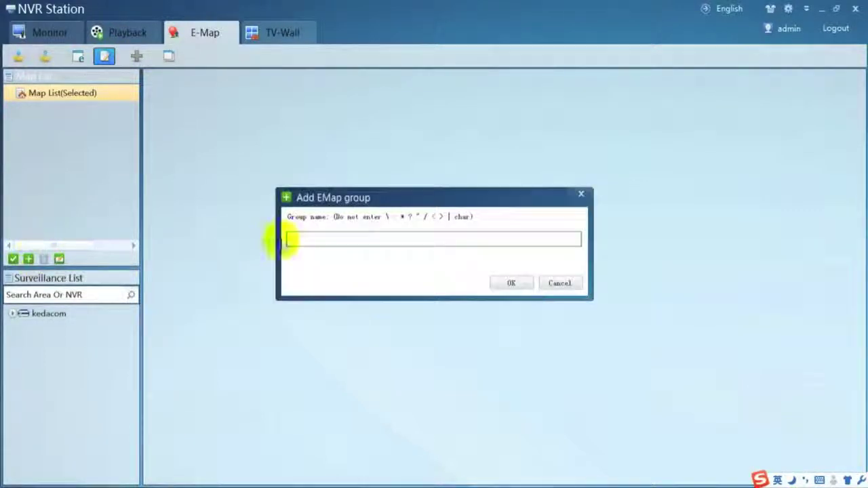
left_click(303, 237)
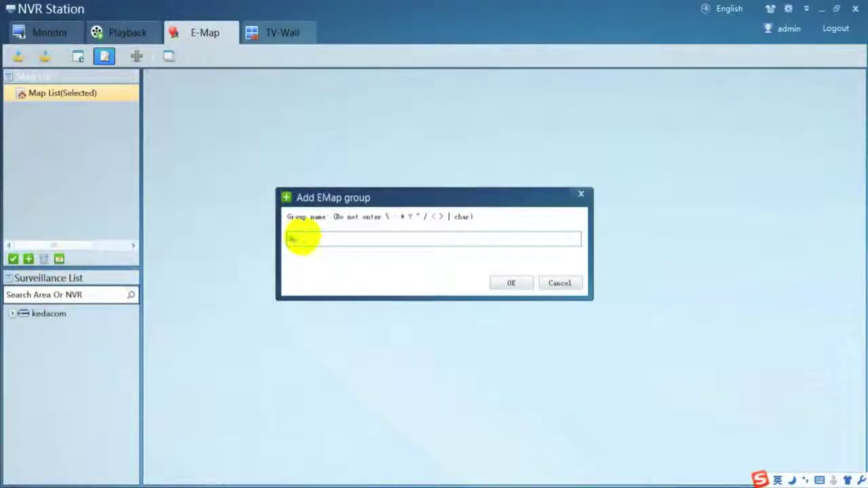
left_click(511, 282)
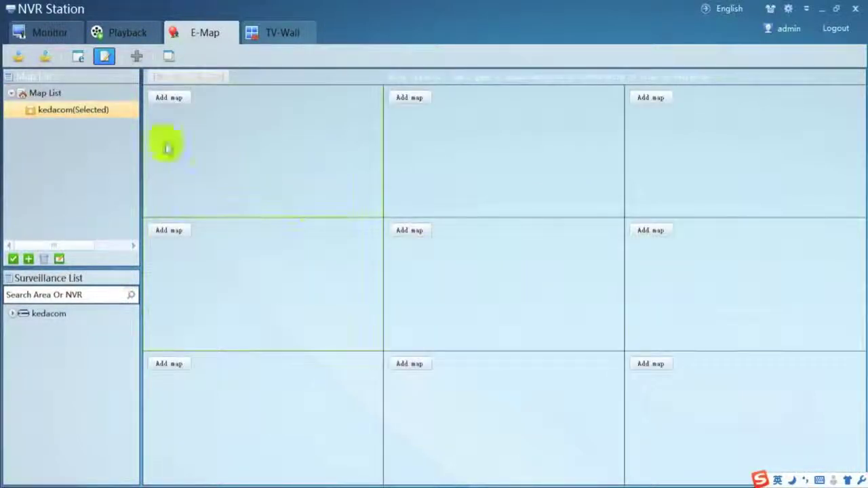
Add a map named singapore using the Layout.jpg floor plan image.
left_click(167, 99)
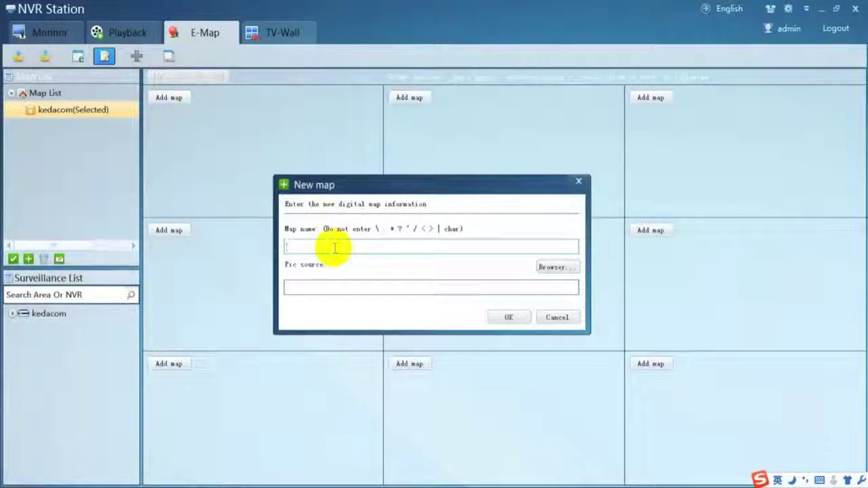
type("singapore")
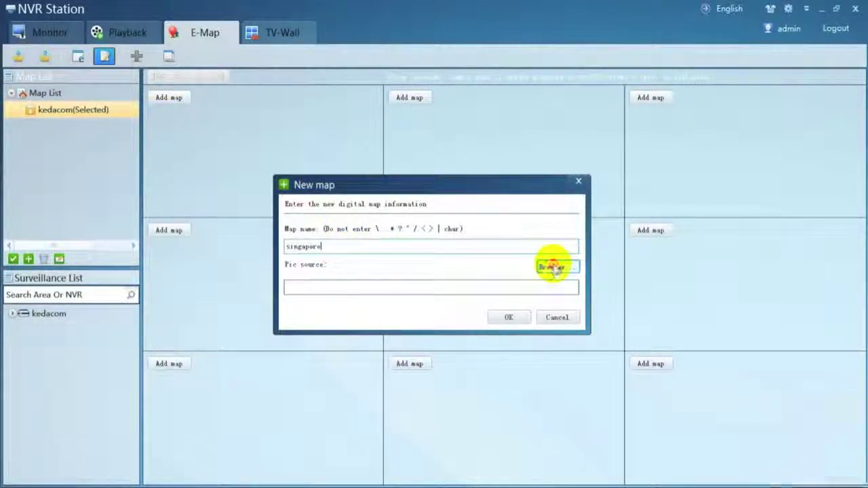
left_click(551, 267)
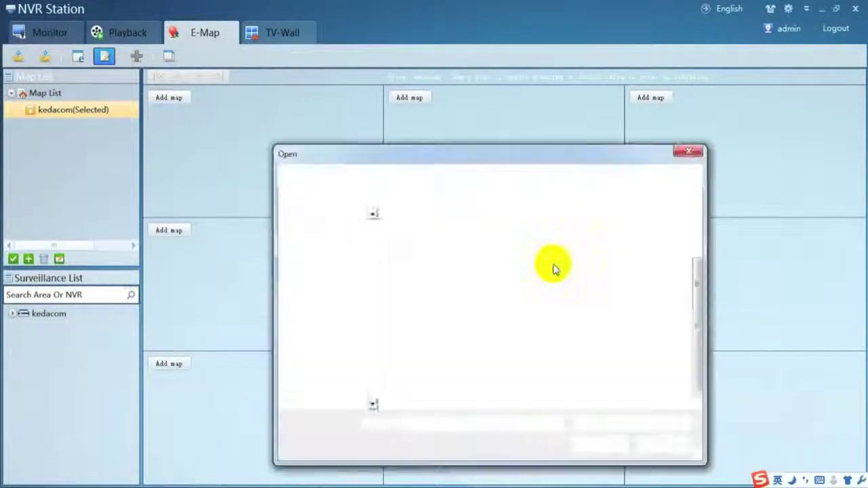
left_click(494, 396)
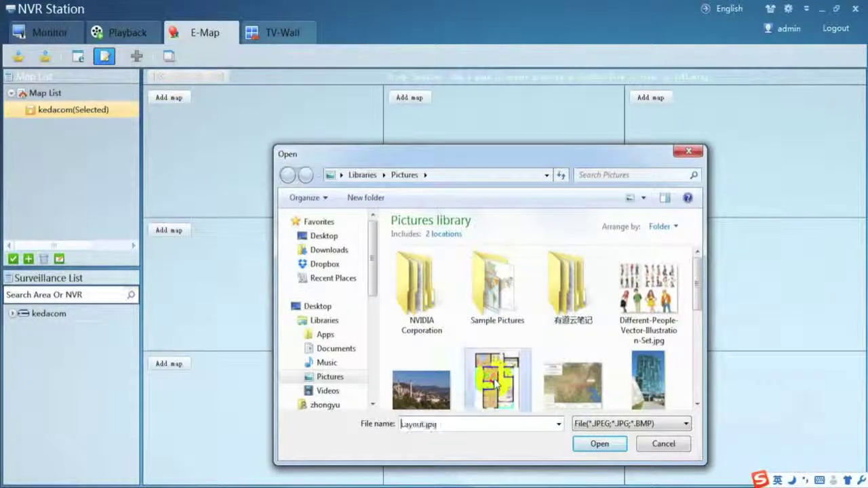
left_click(590, 441)
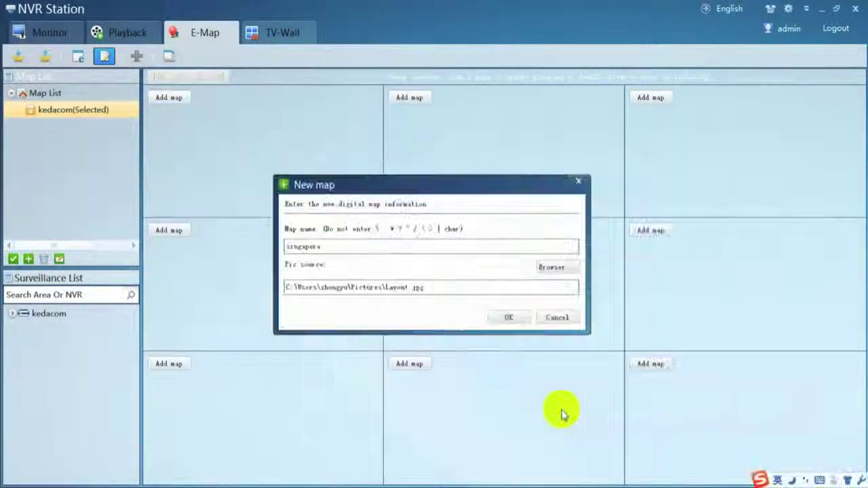
left_click(509, 318)
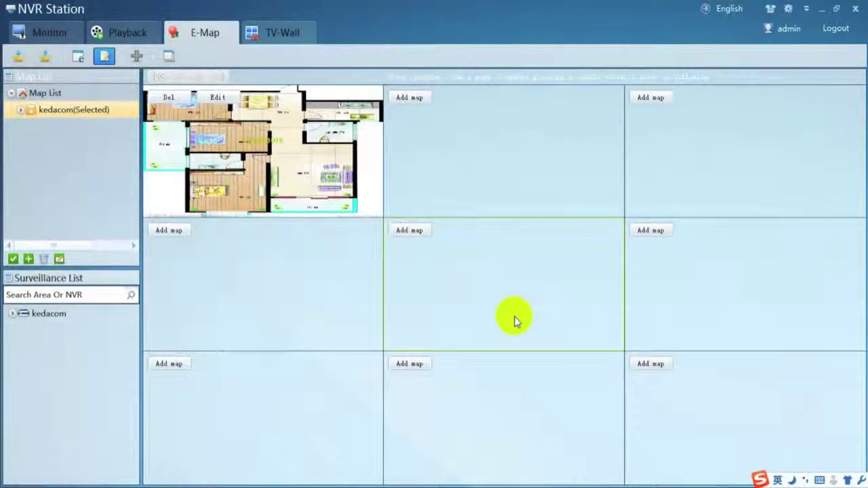
Place camera 00 LC2110-AN in the left room and 01 LC2150-AN in the bathroom, then switch to Browser Mode.
double_click(275, 175)
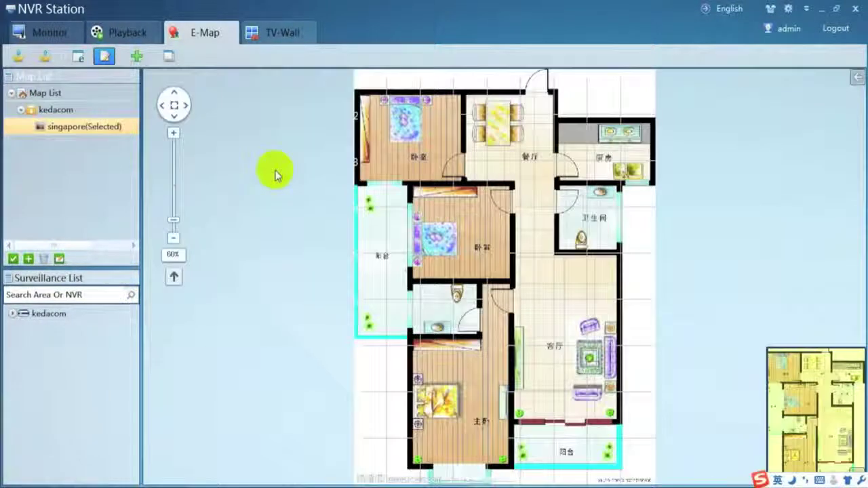
left_click(13, 315)
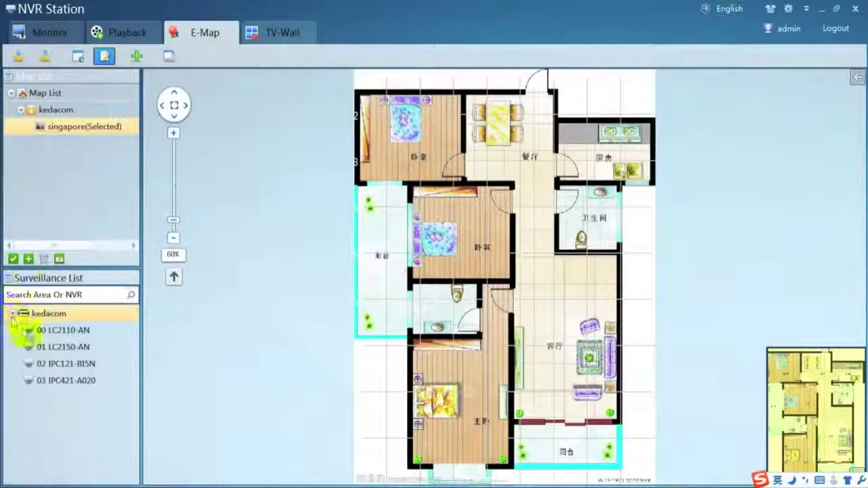
left_click_drag(29, 330, 383, 256)
left_click_drag(30, 352, 594, 222)
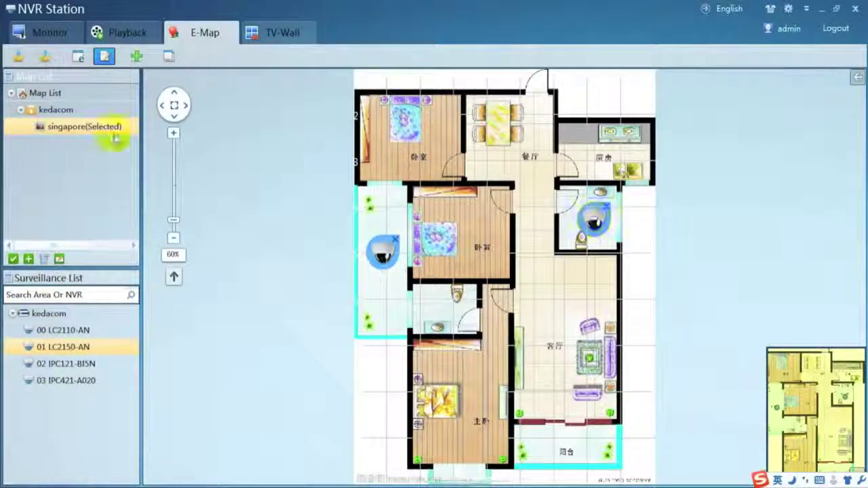
left_click(76, 59)
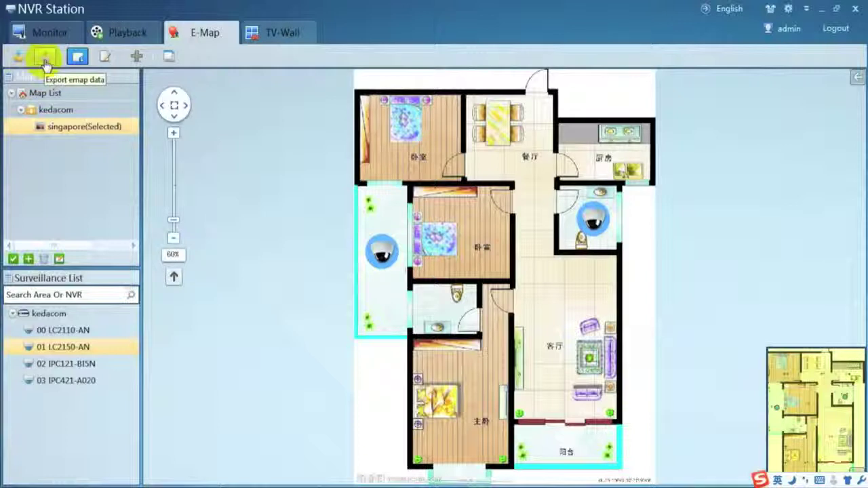
left_click(281, 32)
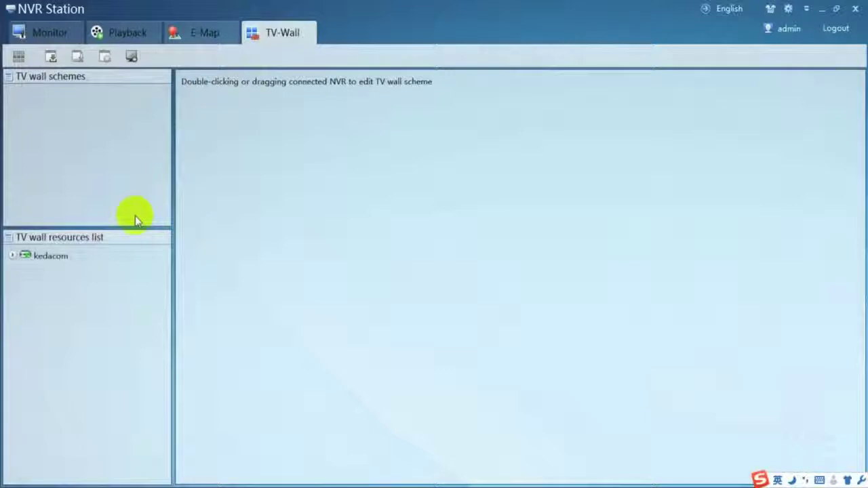
Open System Settings and review the Live, PlayBack and Auxiliary pages.
left_click(788, 9)
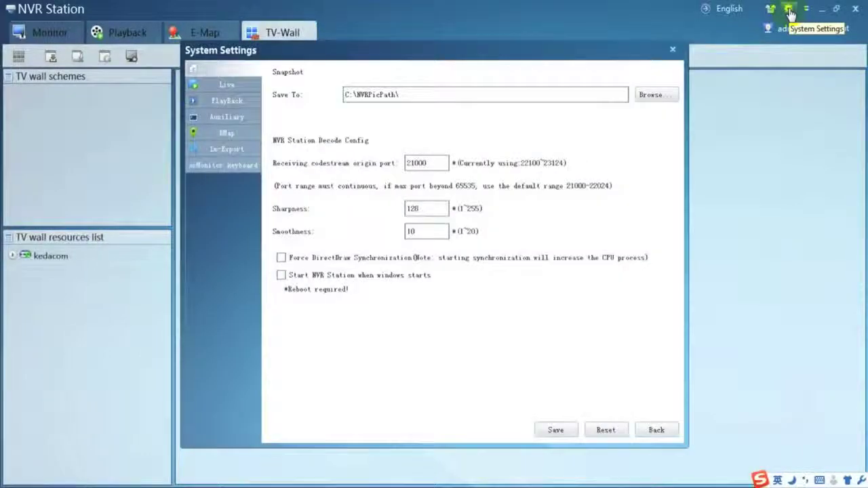
left_click(227, 82)
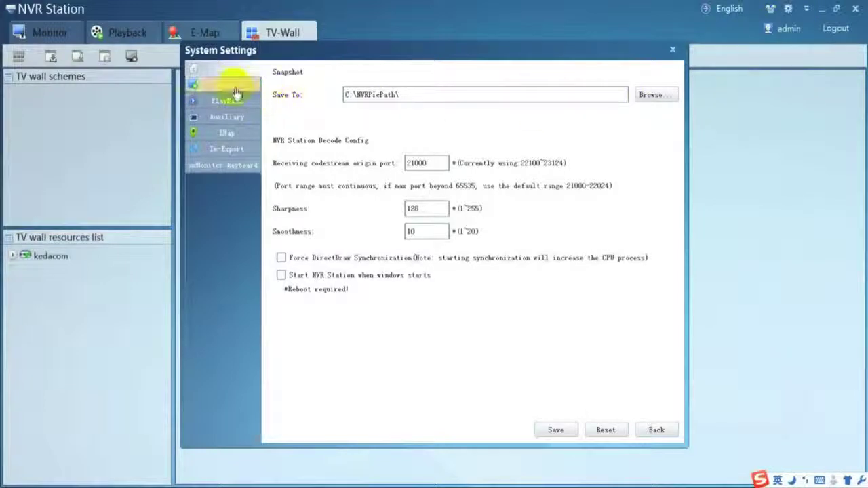
left_click(231, 101)
left_click(234, 116)
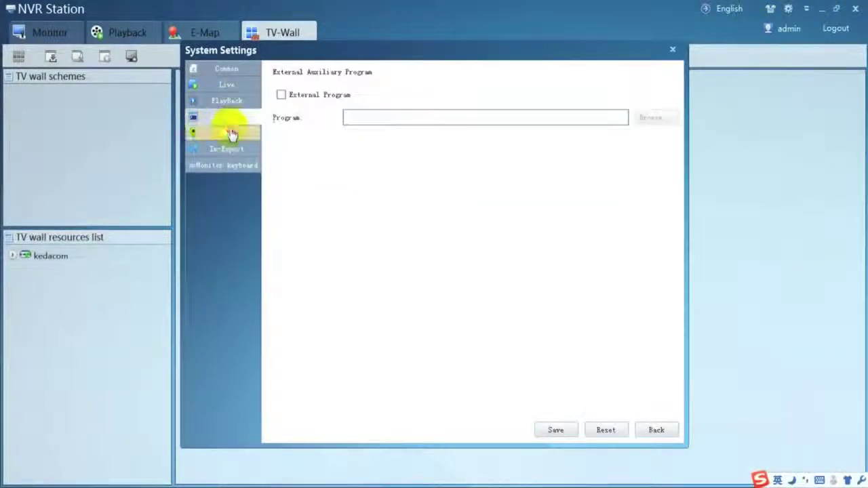